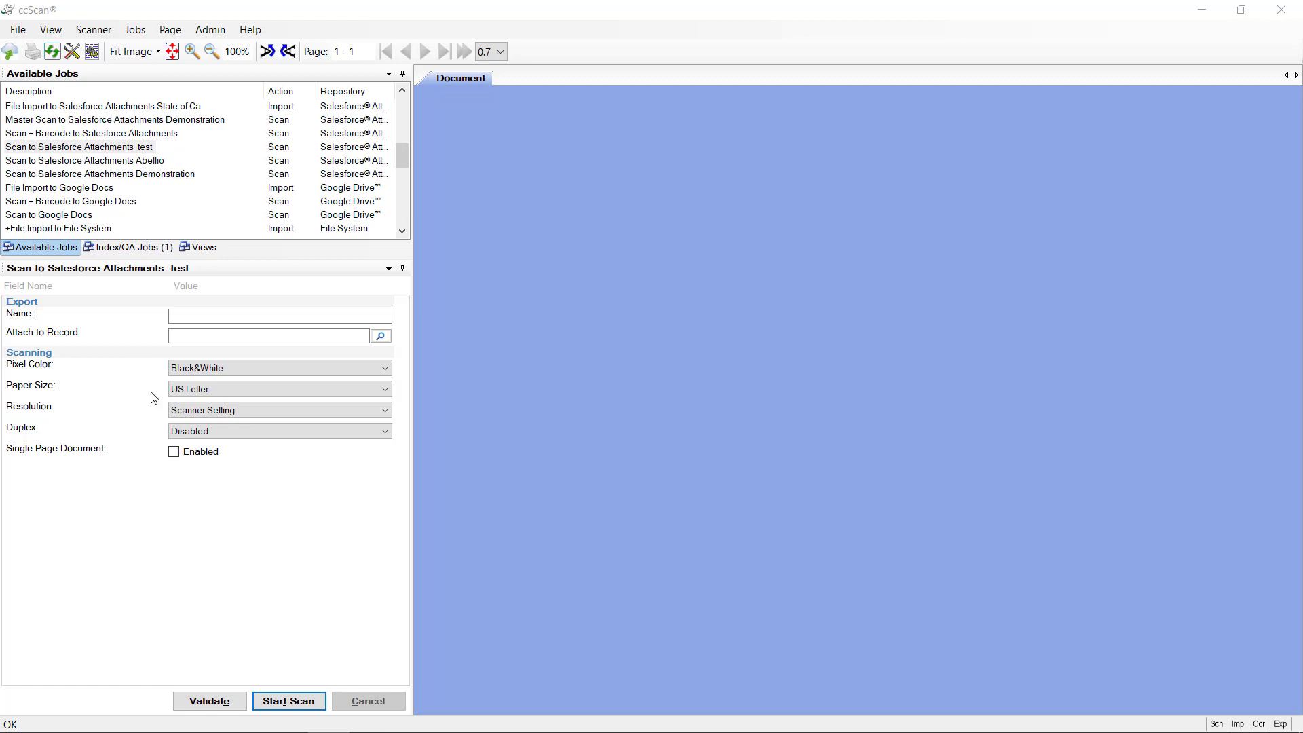
# Step: Enter 'MO' as the test job's document Name, then select the Abellio Salesforce job
pyautogui.click(204, 317)
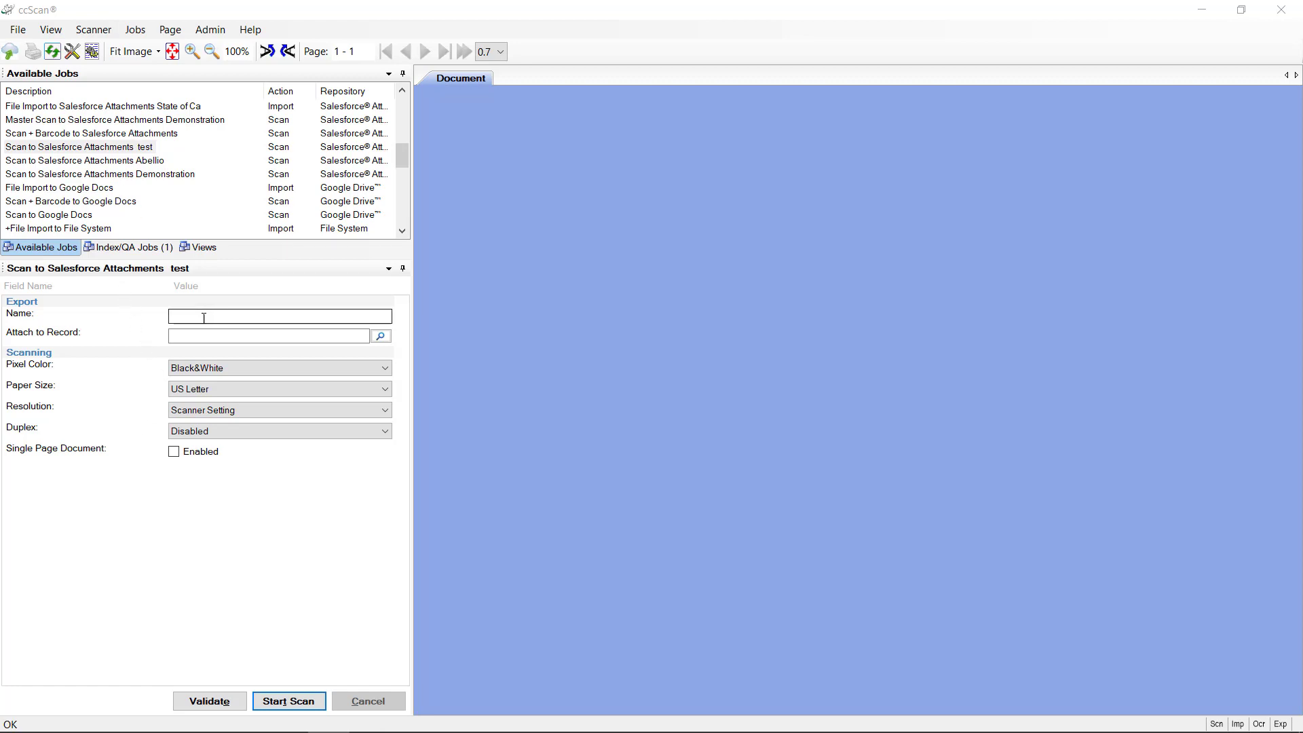
pyautogui.click(203, 317)
pyautogui.write('MOnte')
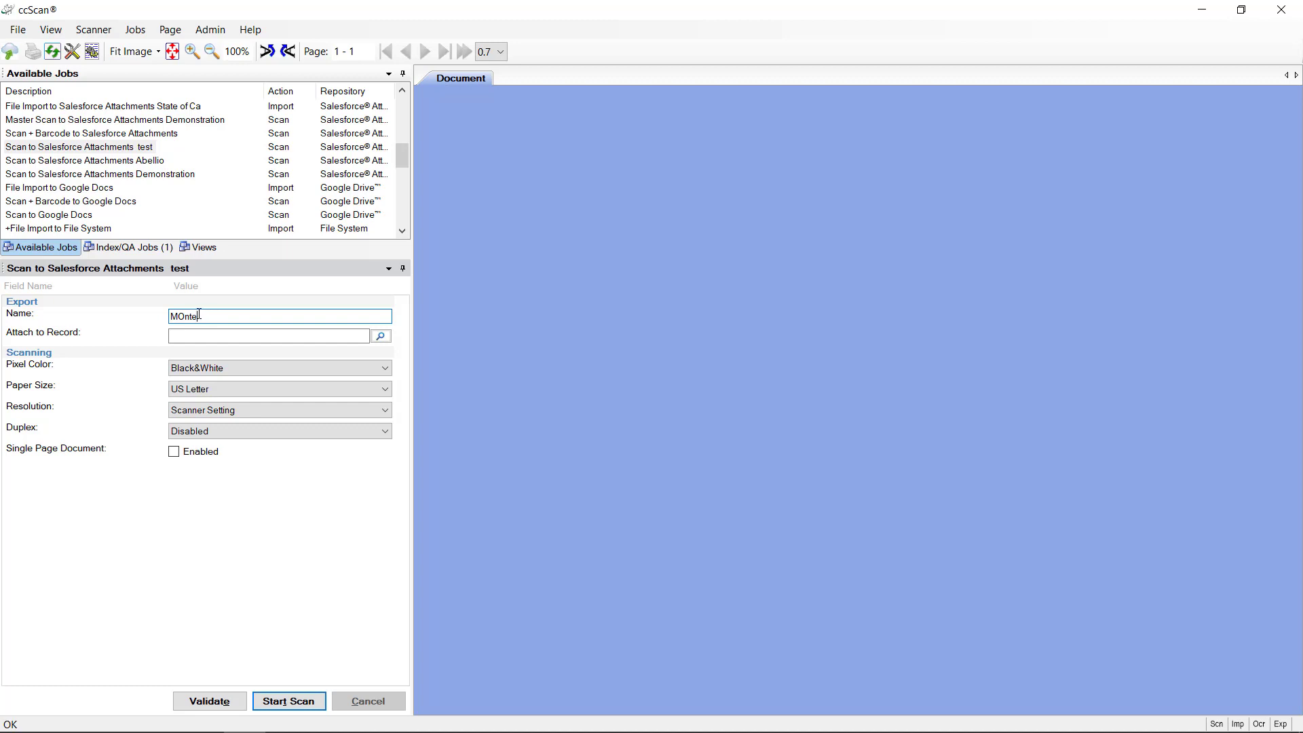
pyautogui.click(124, 162)
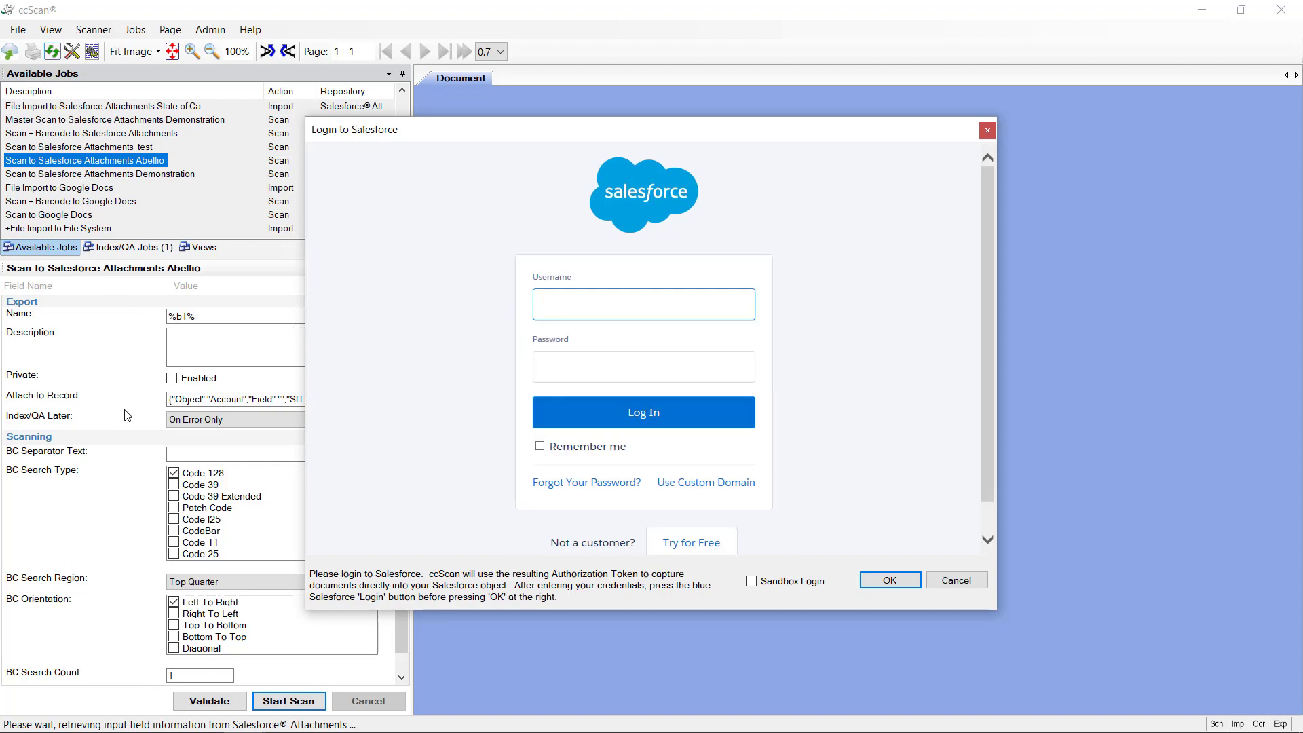
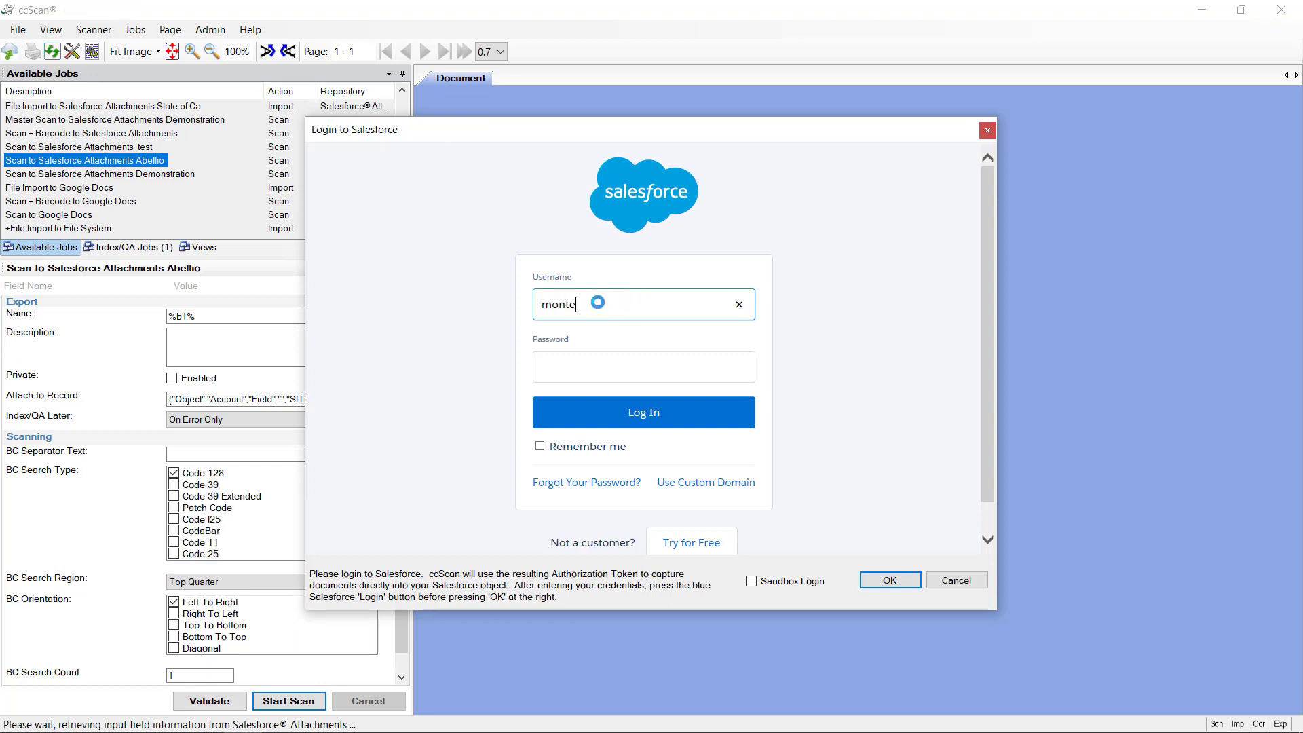
# Step: Log in to Salesforce with the account e-mail and password, allow ccScan access, and confirm
pyautogui.press('Tab')
pyautogui.write('•')
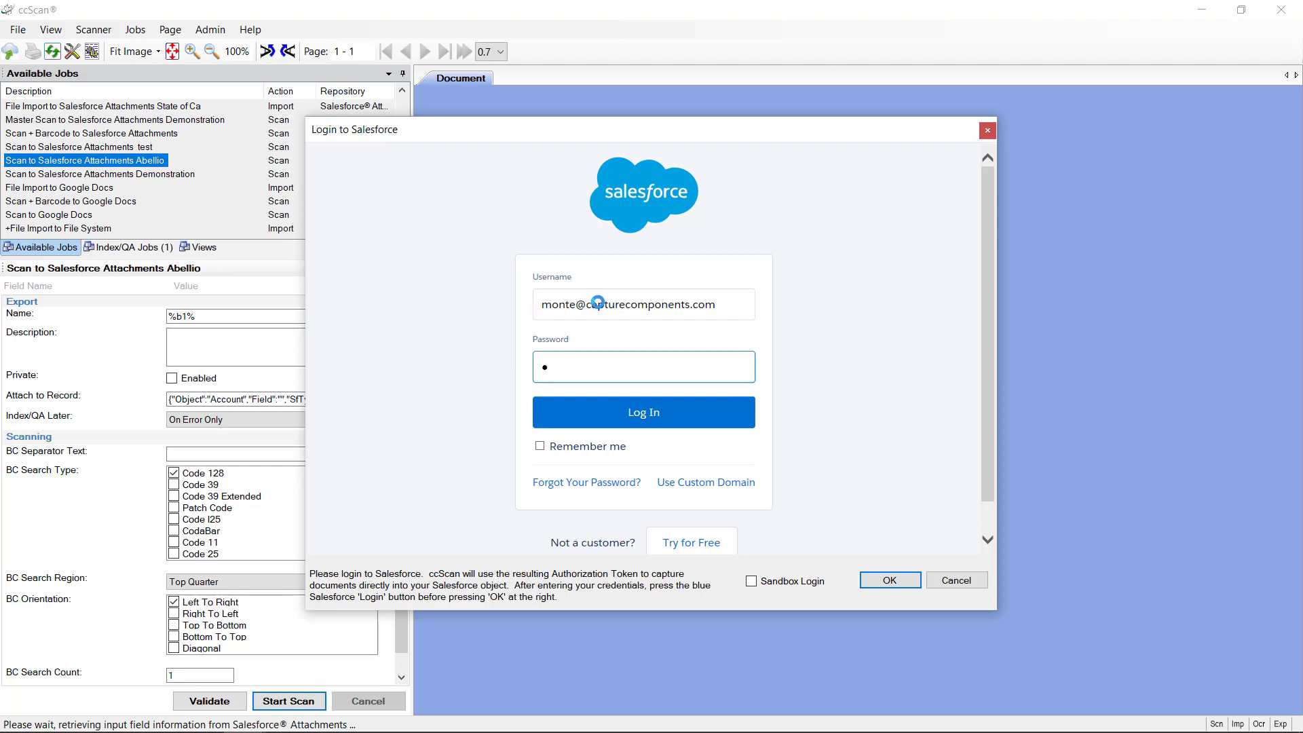
pyautogui.write('•••••••••')
pyautogui.click(677, 415)
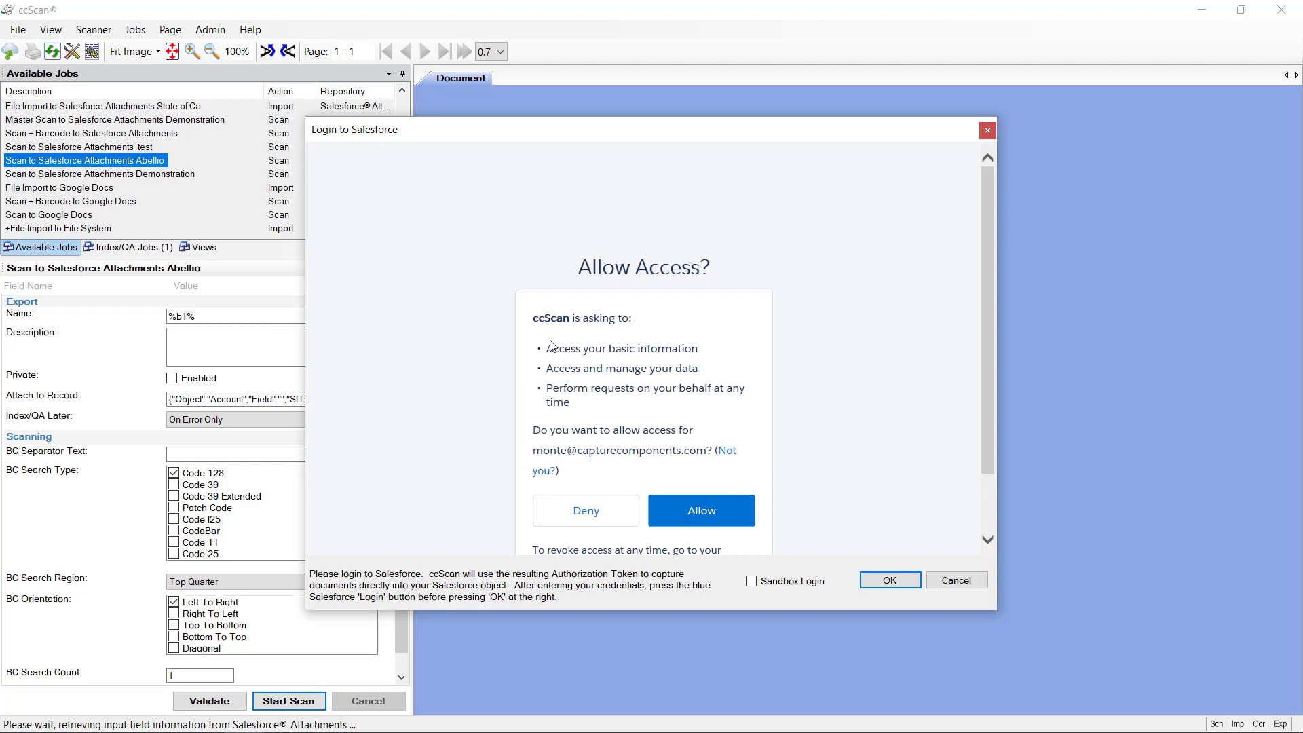
pyautogui.click(706, 514)
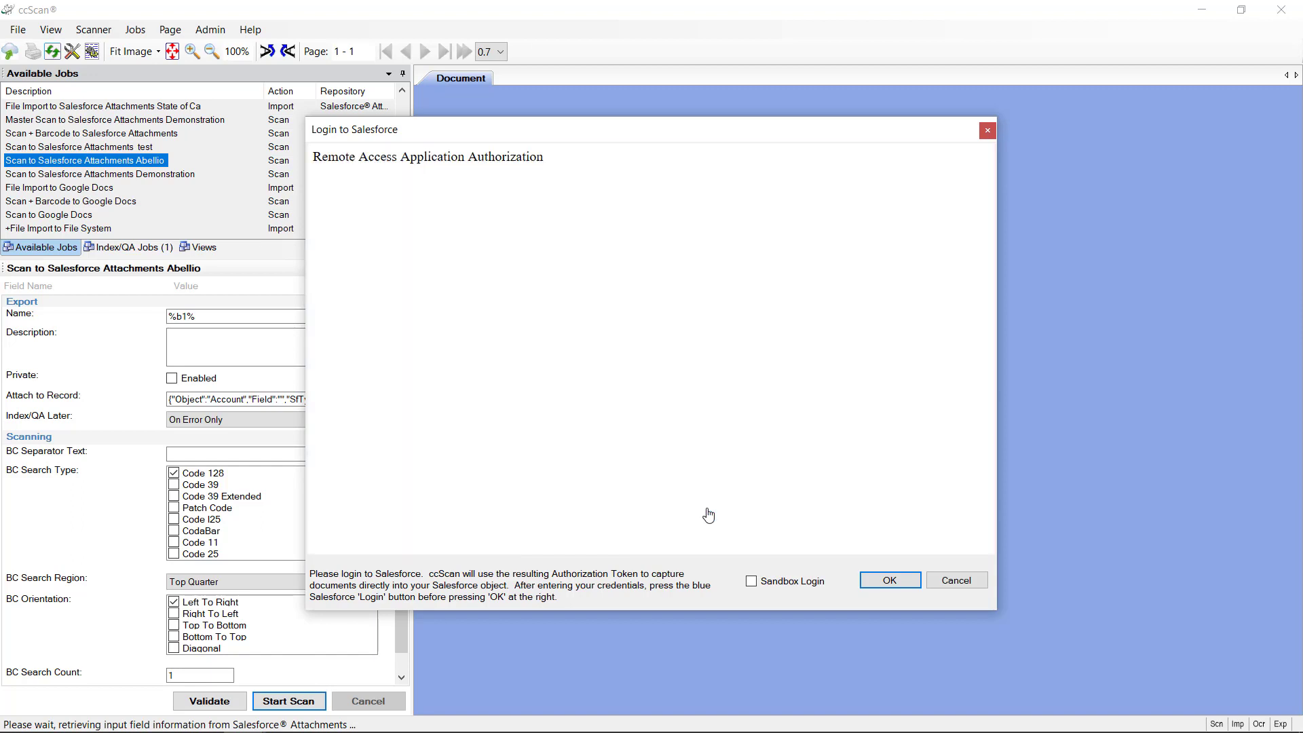
pyautogui.click(888, 580)
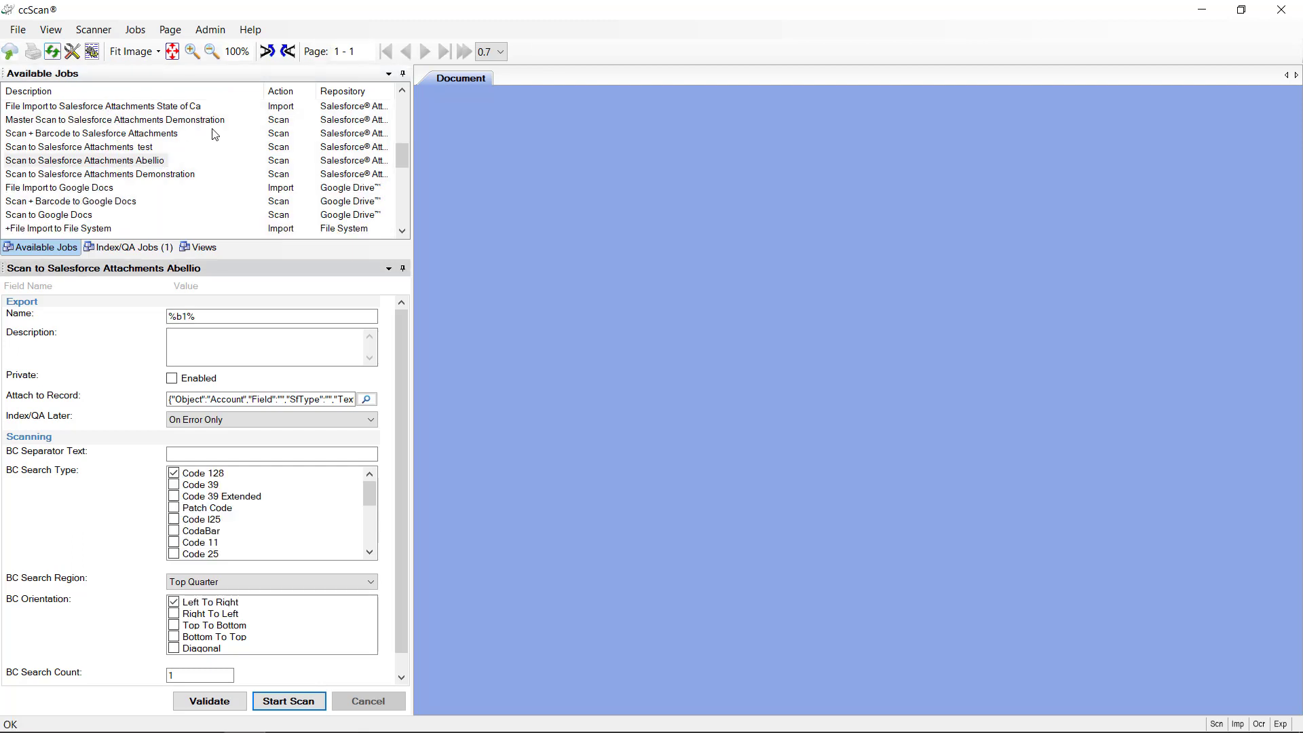
# Step: Reopen the test job and widen the job panel and Repository column to show 'Salesforce® Attachments'
pyautogui.click(402, 92)
pyautogui.click(401, 93)
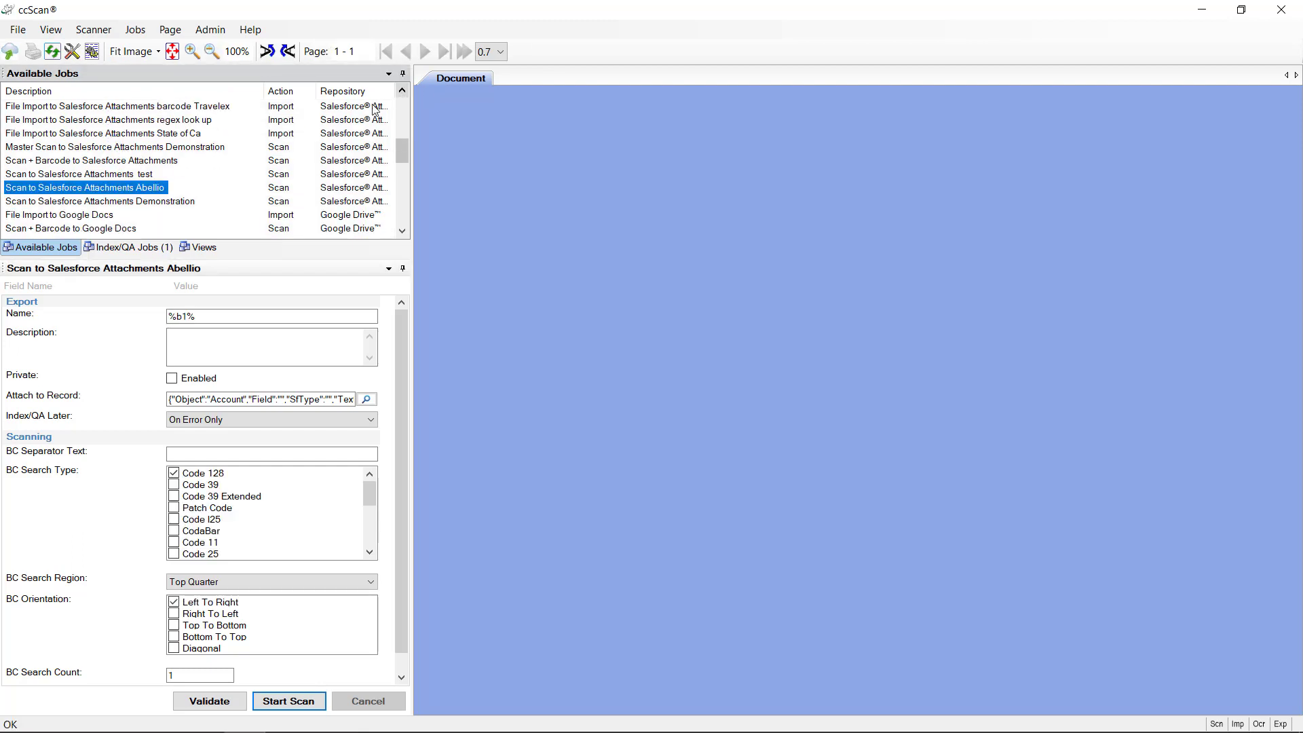
pyautogui.click(132, 175)
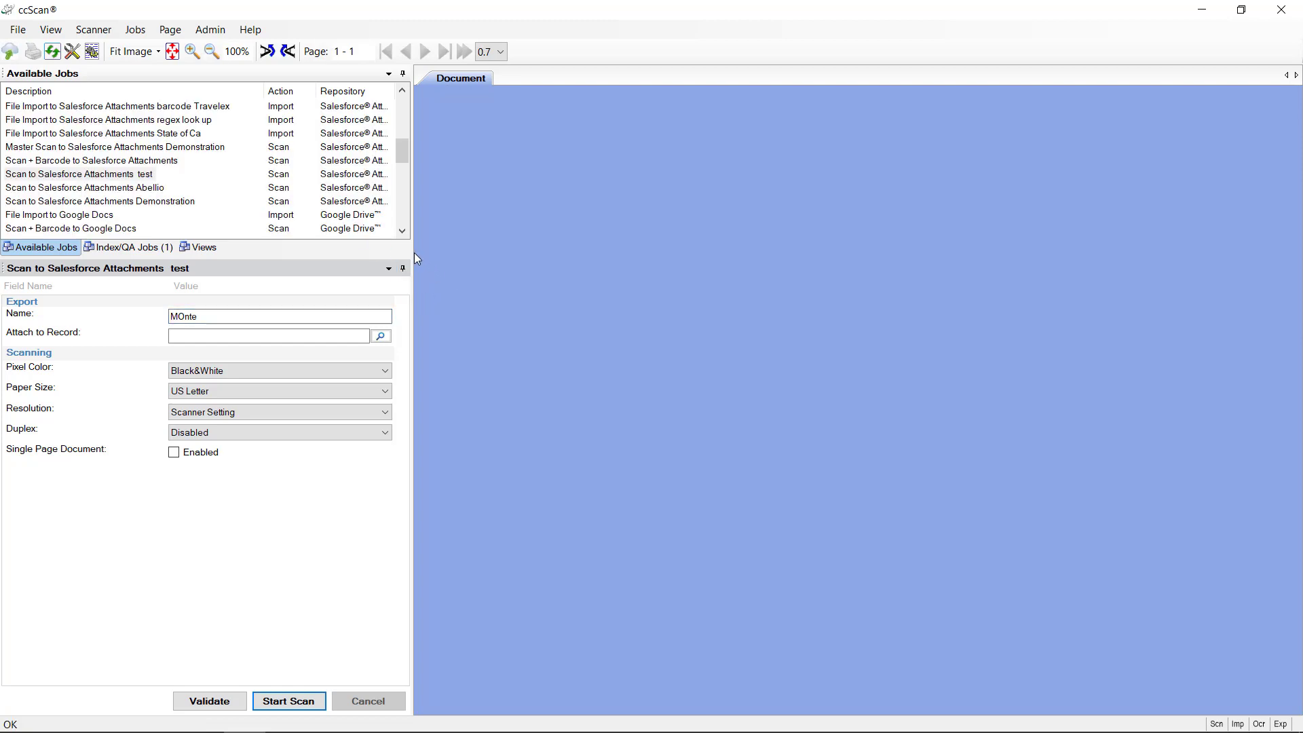
pyautogui.moveTo(414, 253); pyautogui.dragTo(588, 249)
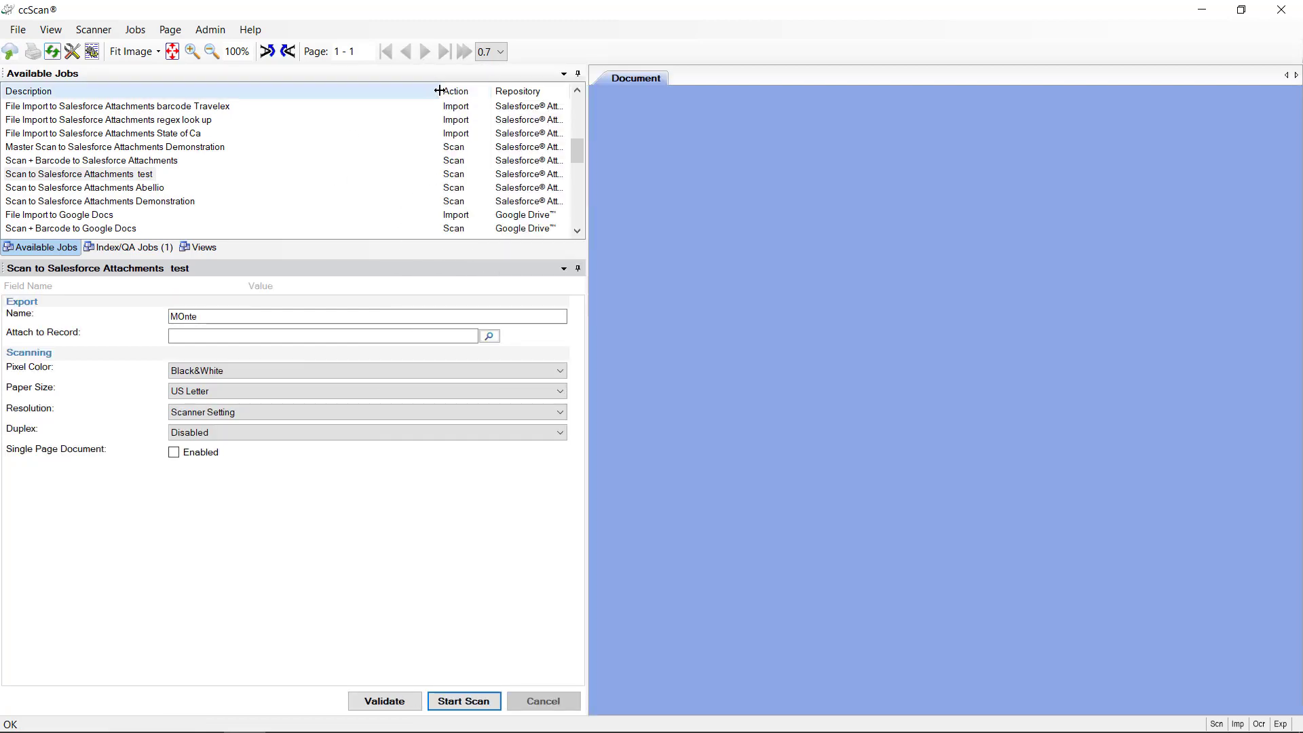
pyautogui.moveTo(439, 91); pyautogui.dragTo(314, 96)
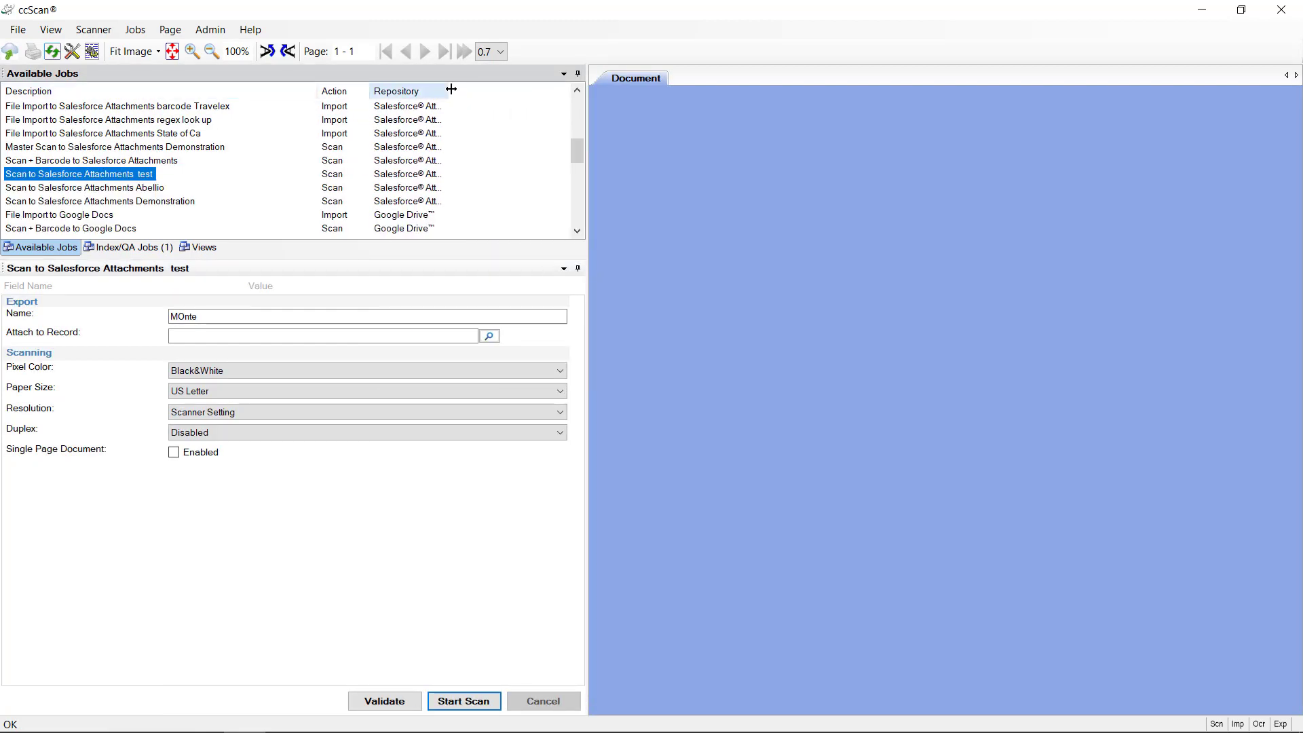
pyautogui.moveTo(448, 91); pyautogui.dragTo(533, 92)
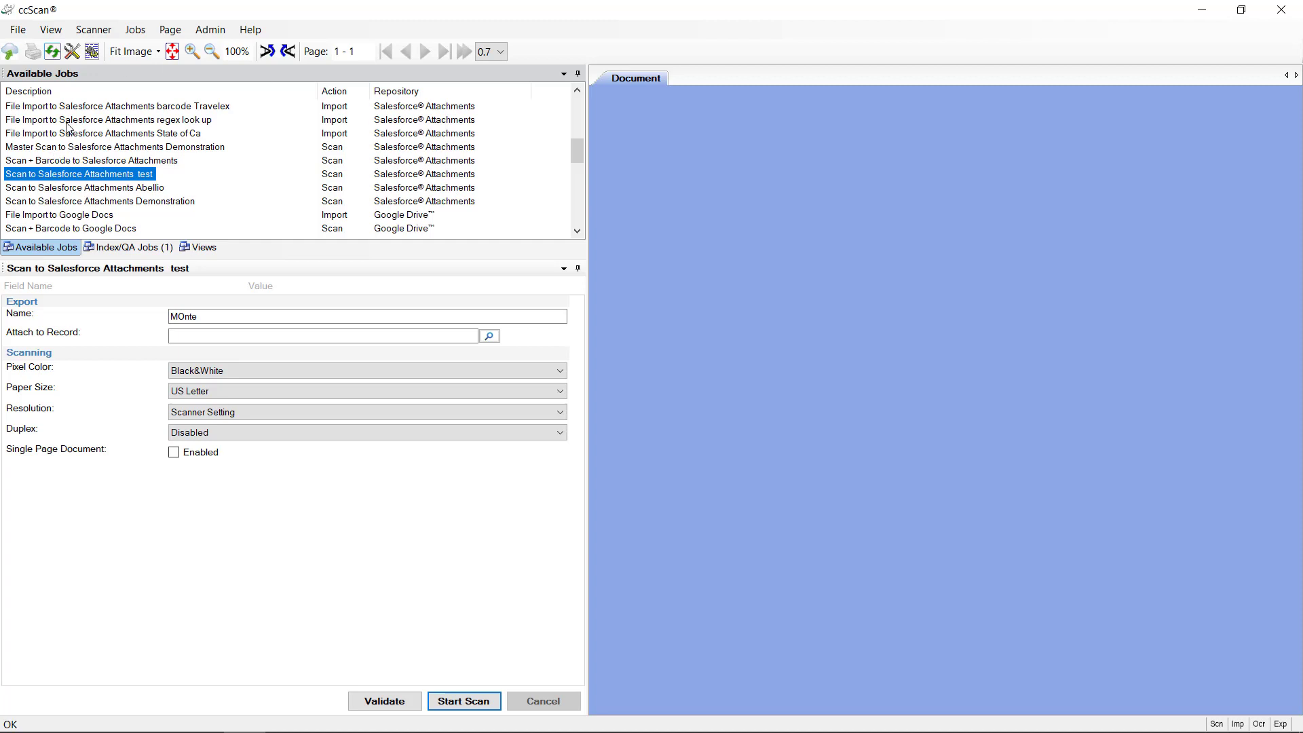
# Step: Choose Canon DR-C225 TWAIN 1.123 (32-32) as the scanner through Scanner > Select Scanner
pyautogui.click(102, 34)
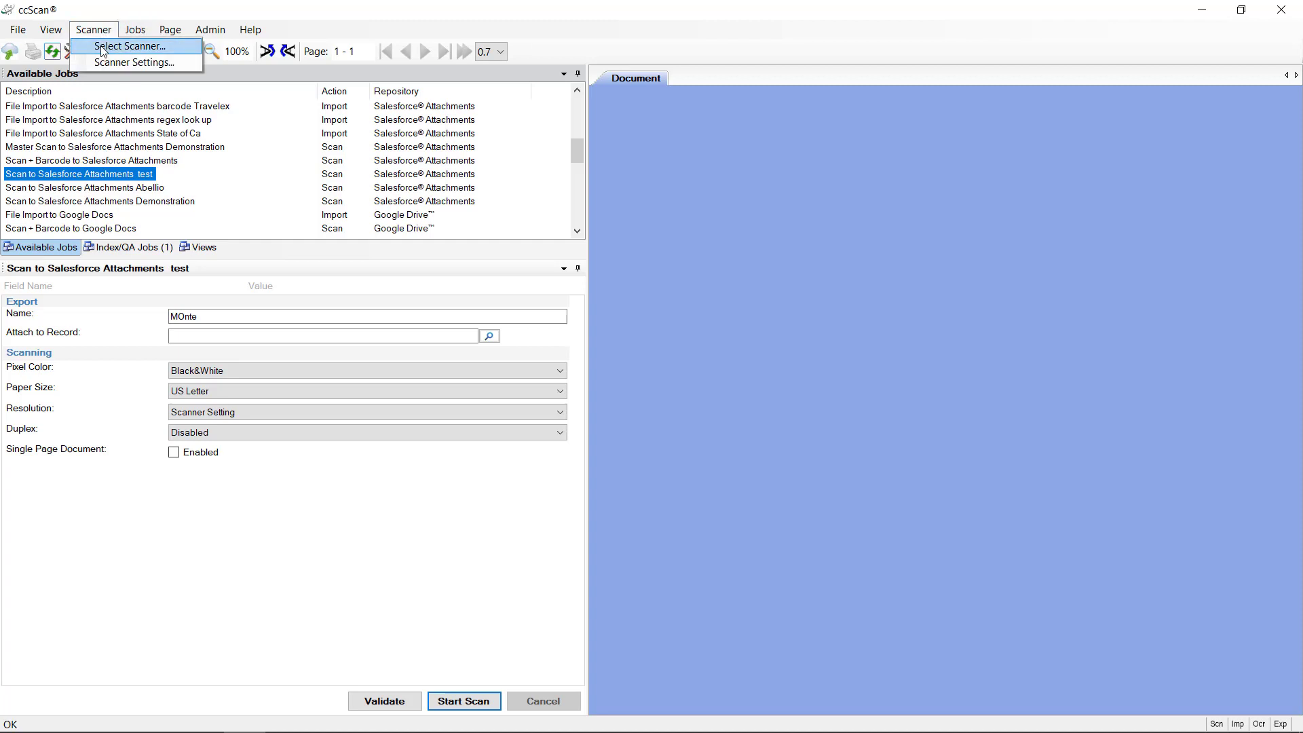
pyautogui.click(103, 45)
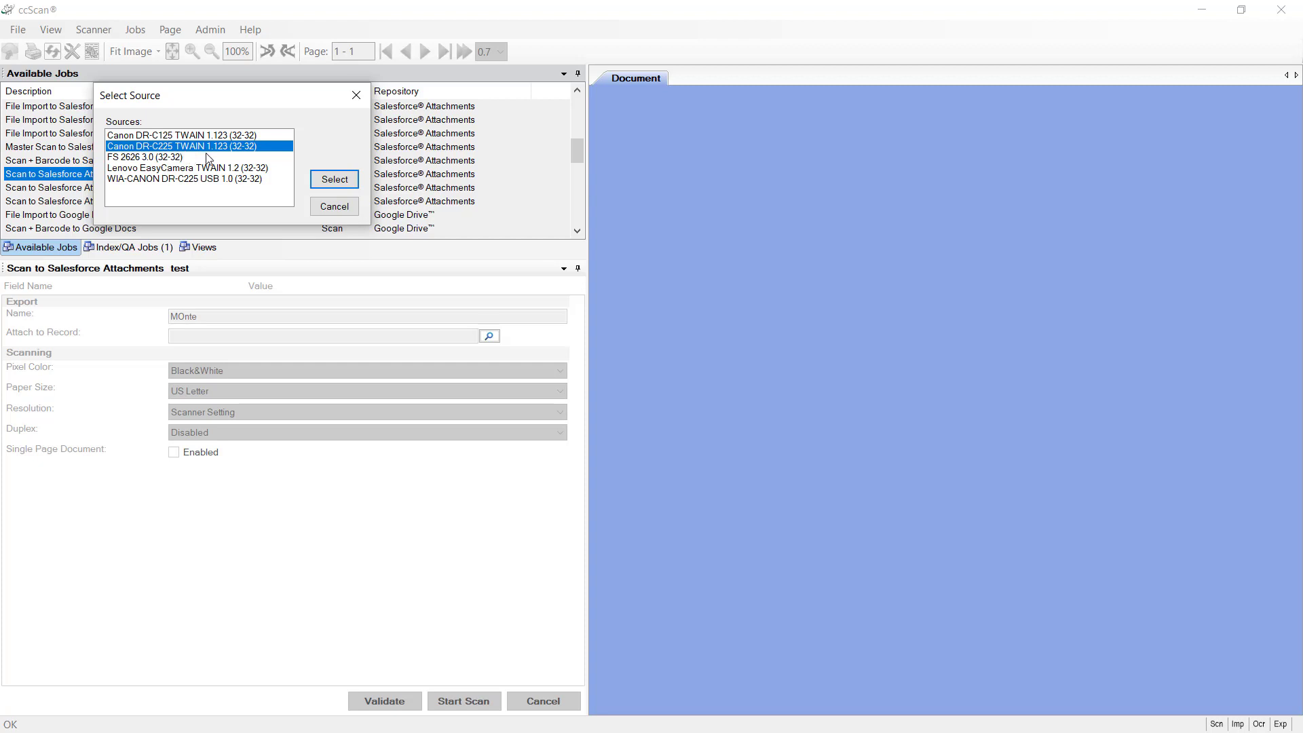
pyautogui.click(334, 179)
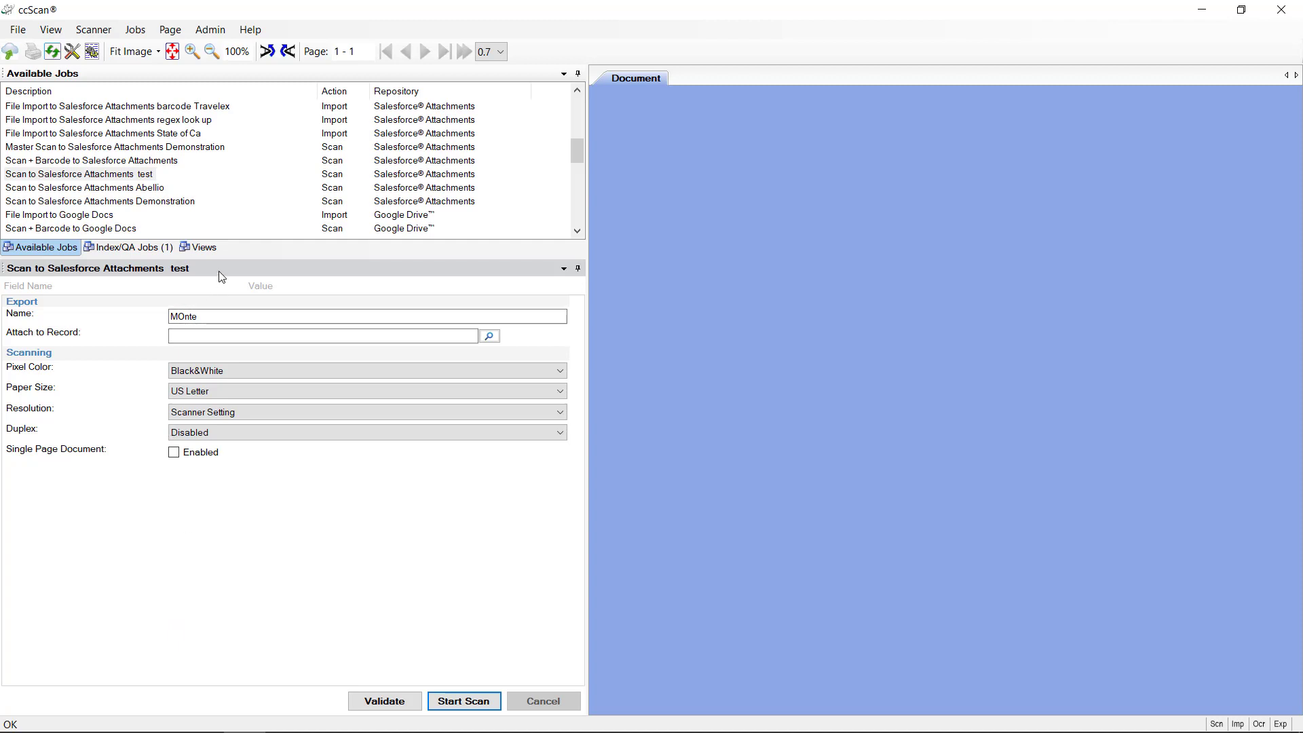
# Step: In Setup Mode, clear the default Name, show the Description field, and save the job
pyautogui.click(139, 32)
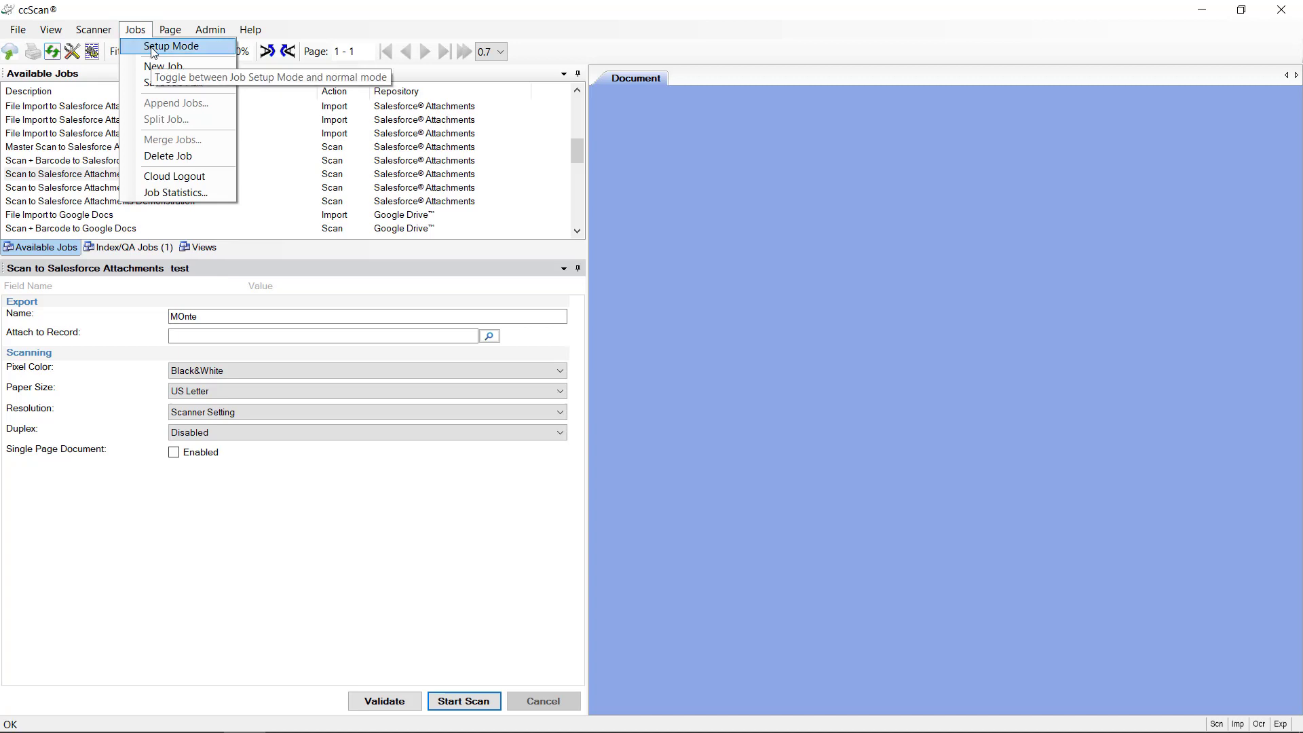
pyautogui.click(155, 46)
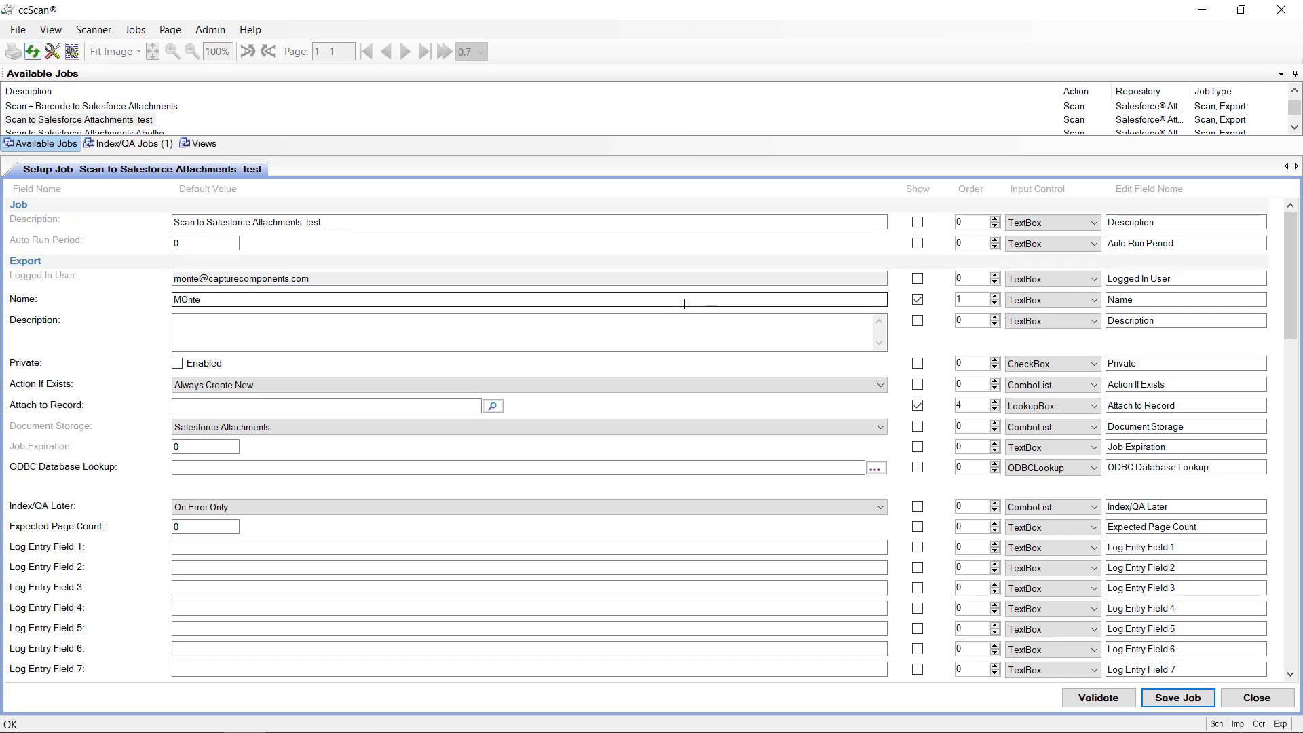
pyautogui.doubleClick(196, 302)
pyautogui.press('BackSpace')
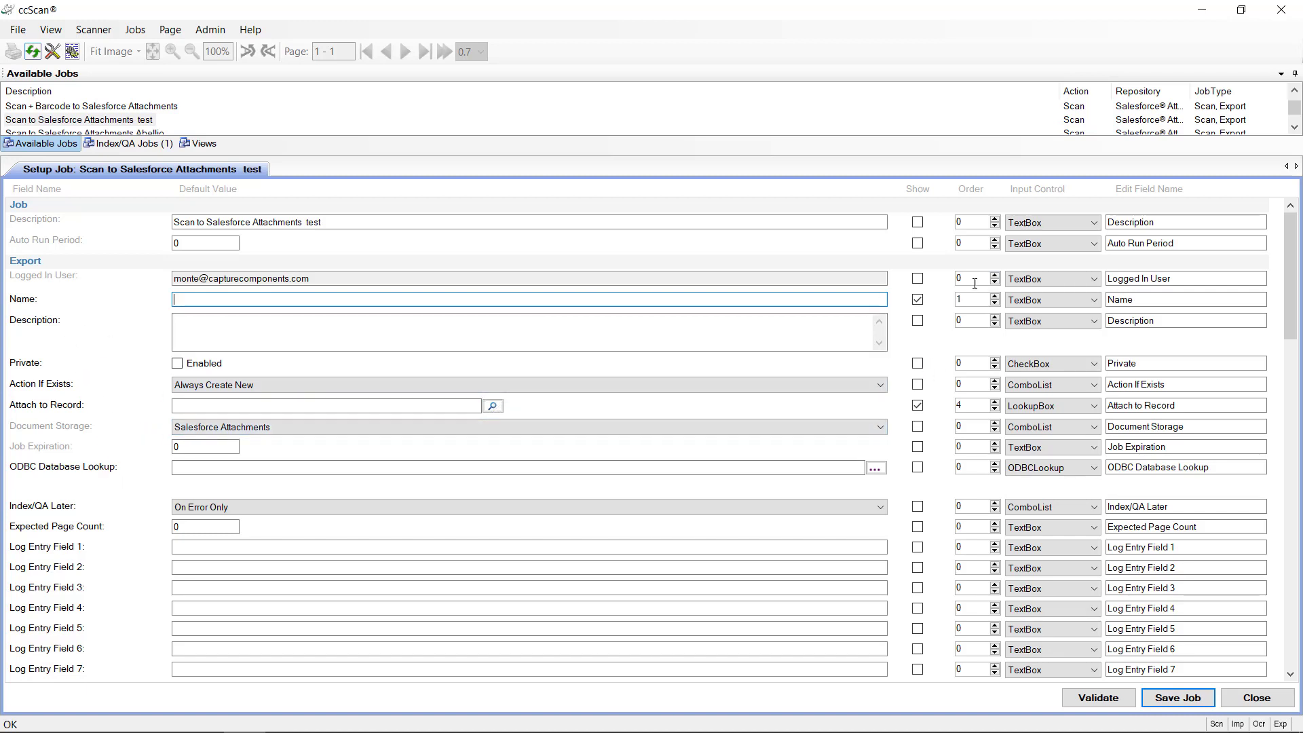
pyautogui.click(917, 320)
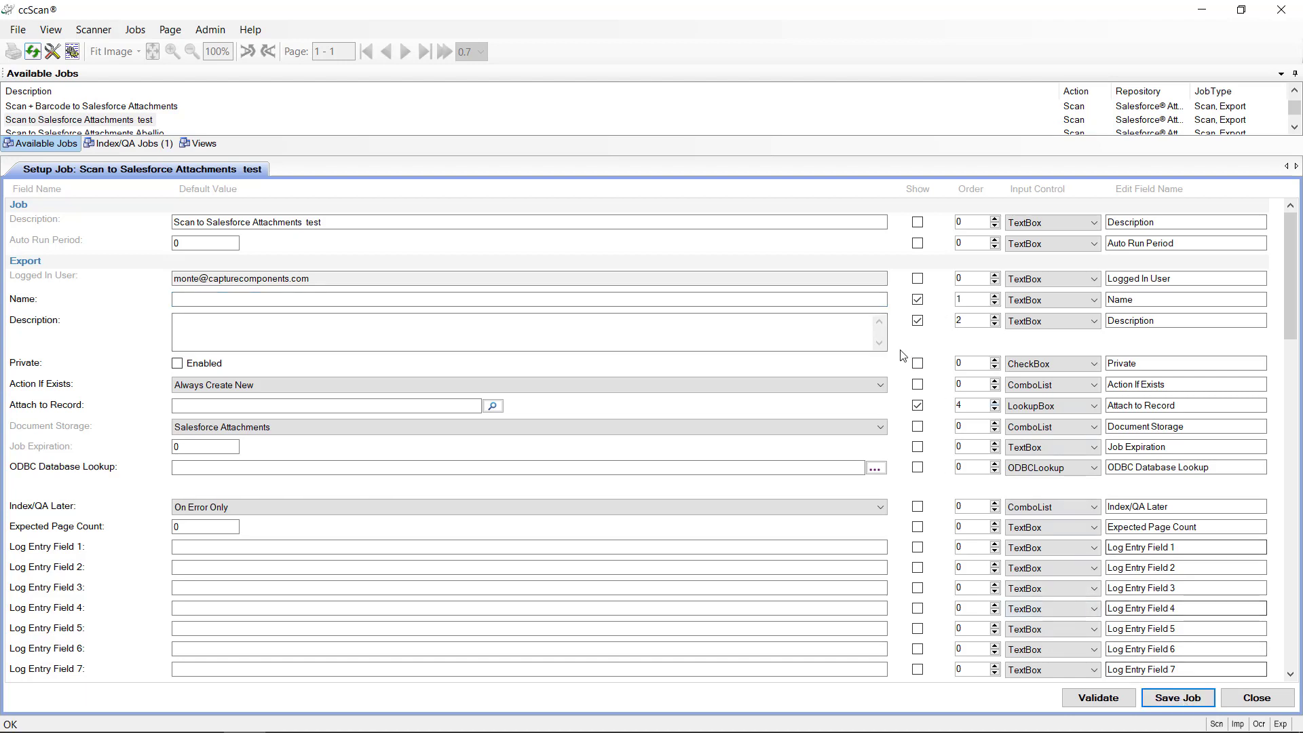
pyautogui.click(1177, 698)
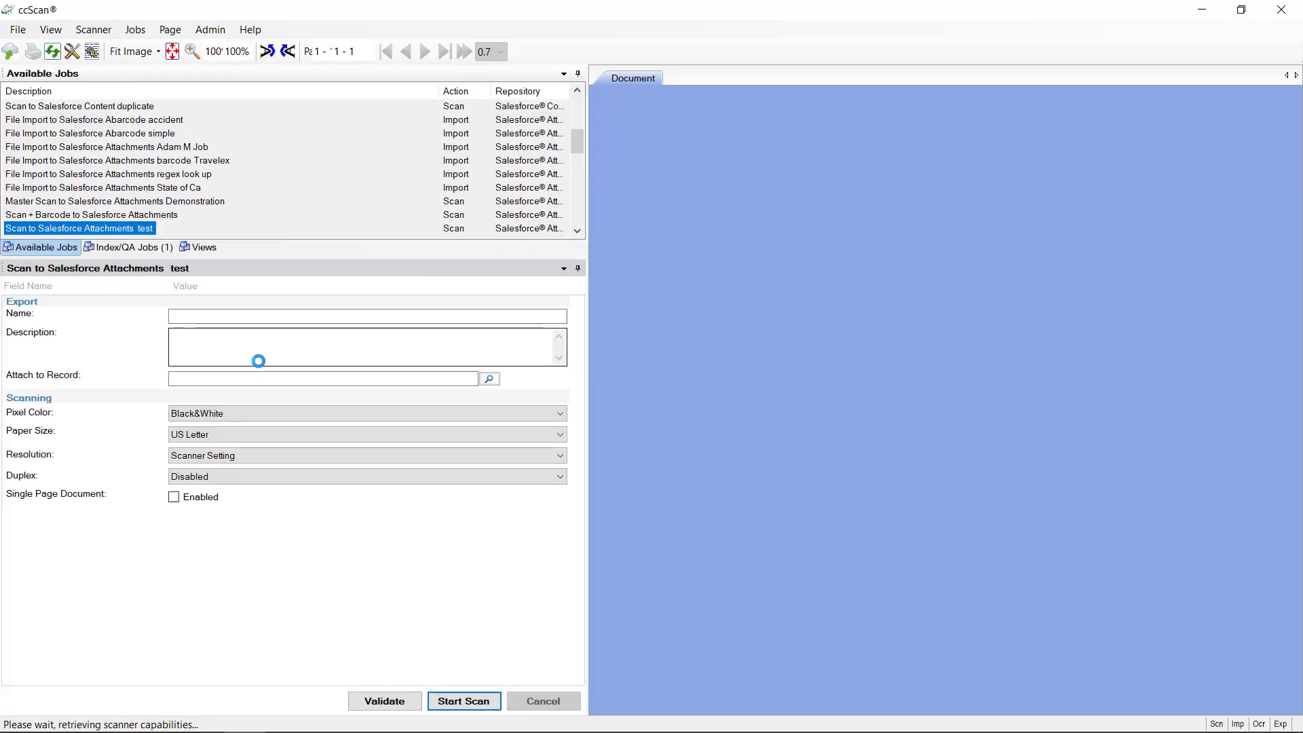
# Step: Dismiss the Admin menu and reload the Scan to Salesforce Attachments test job from Available Jobs
pyautogui.click(245, 346)
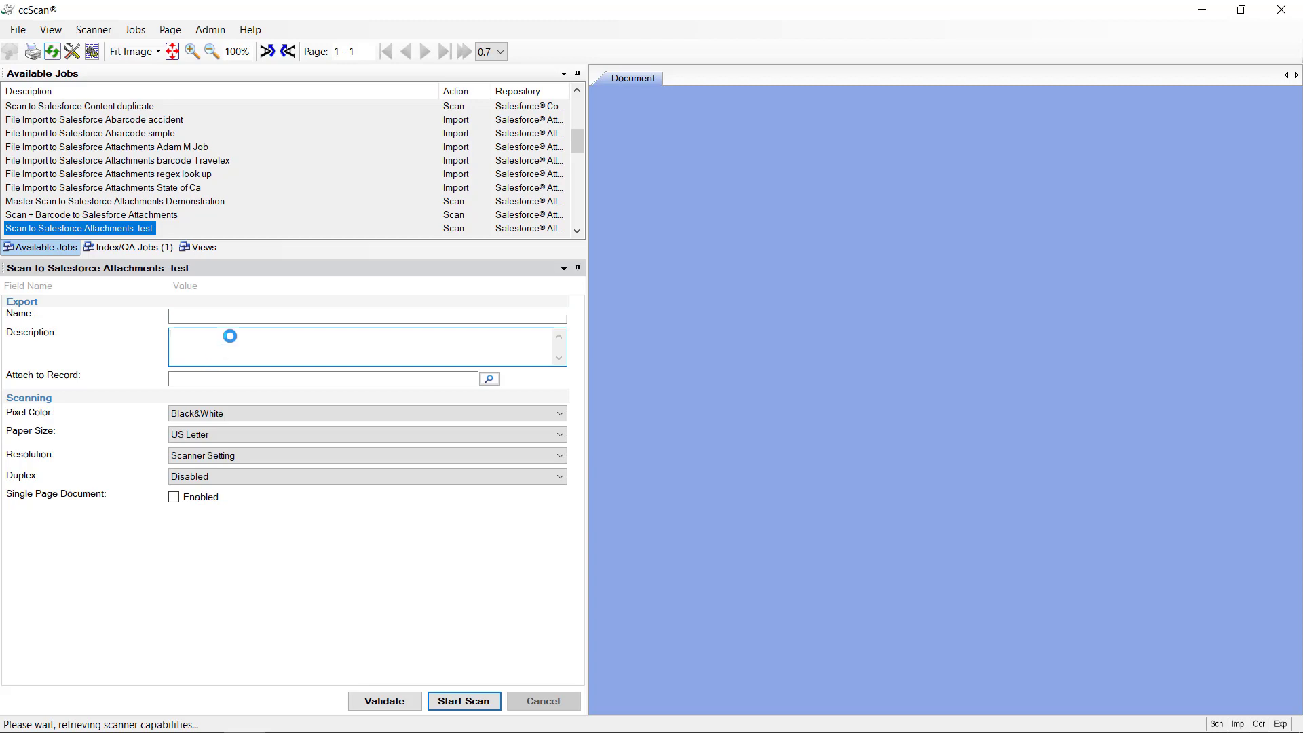
pyautogui.click(215, 29)
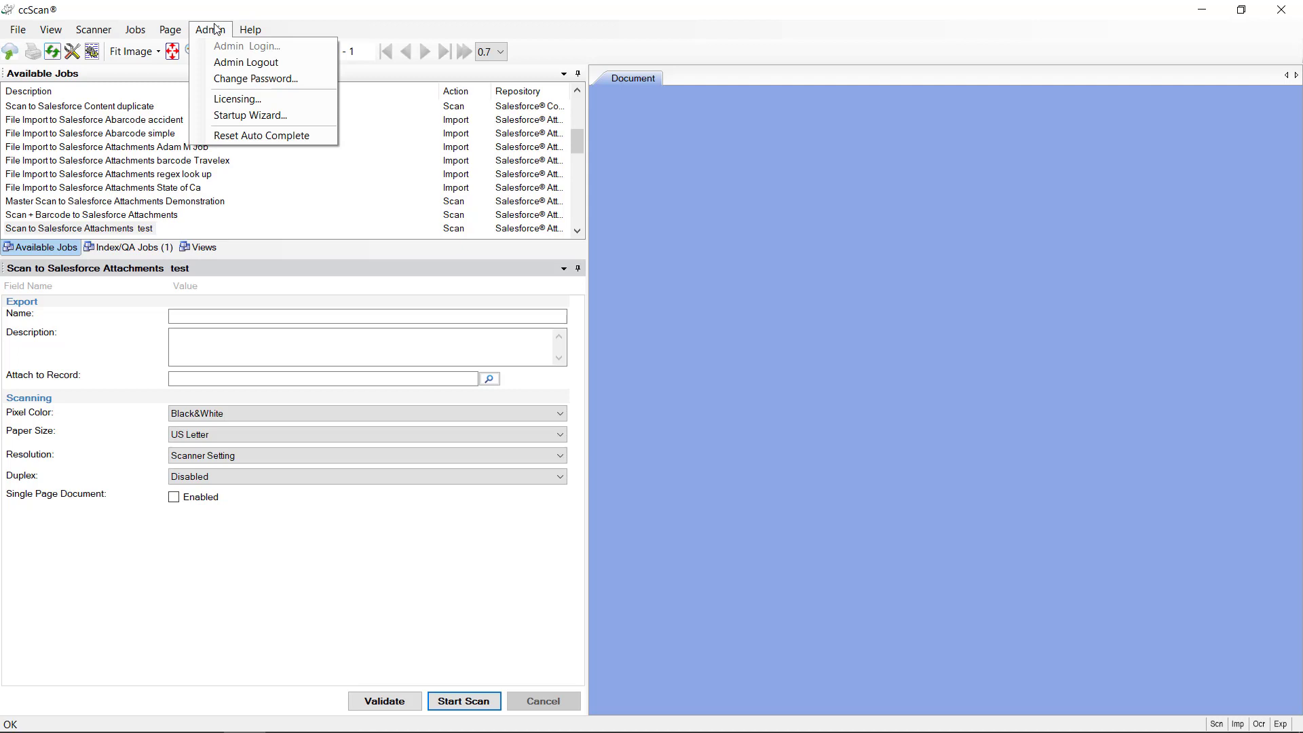
pyautogui.click(367, 200)
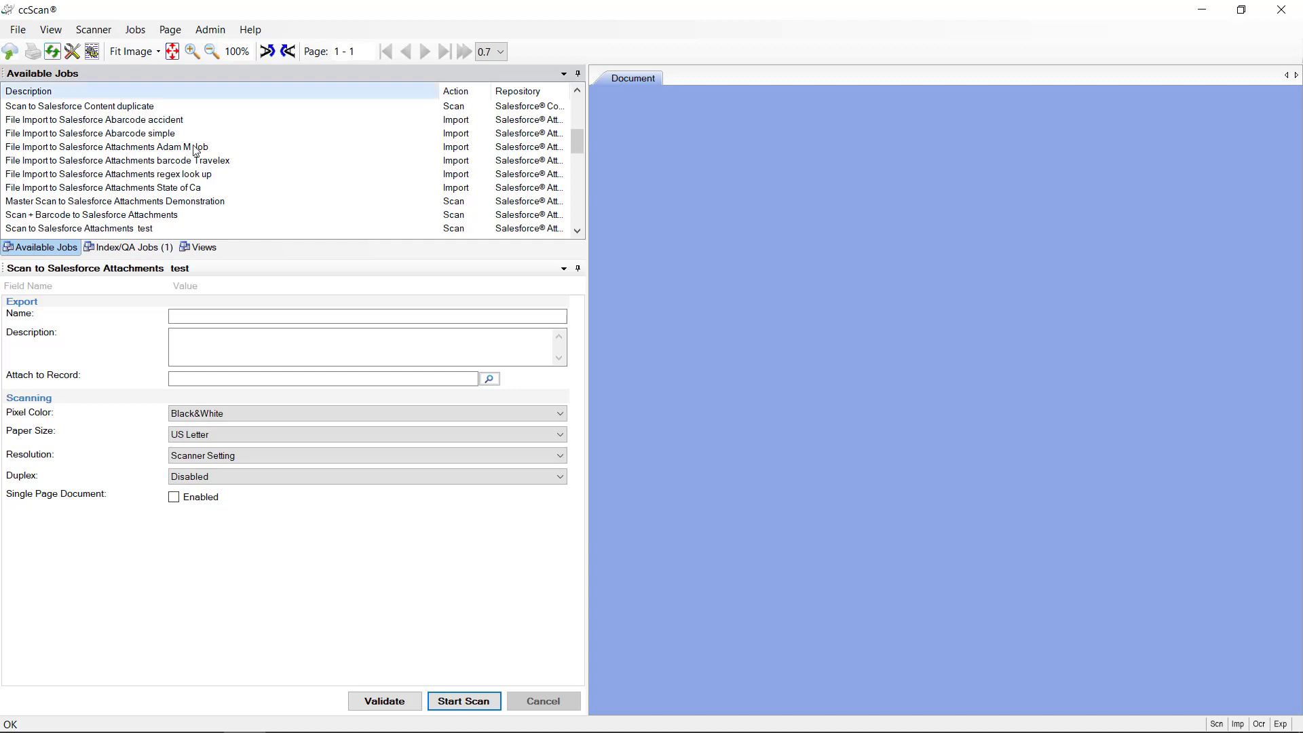
pyautogui.click(135, 230)
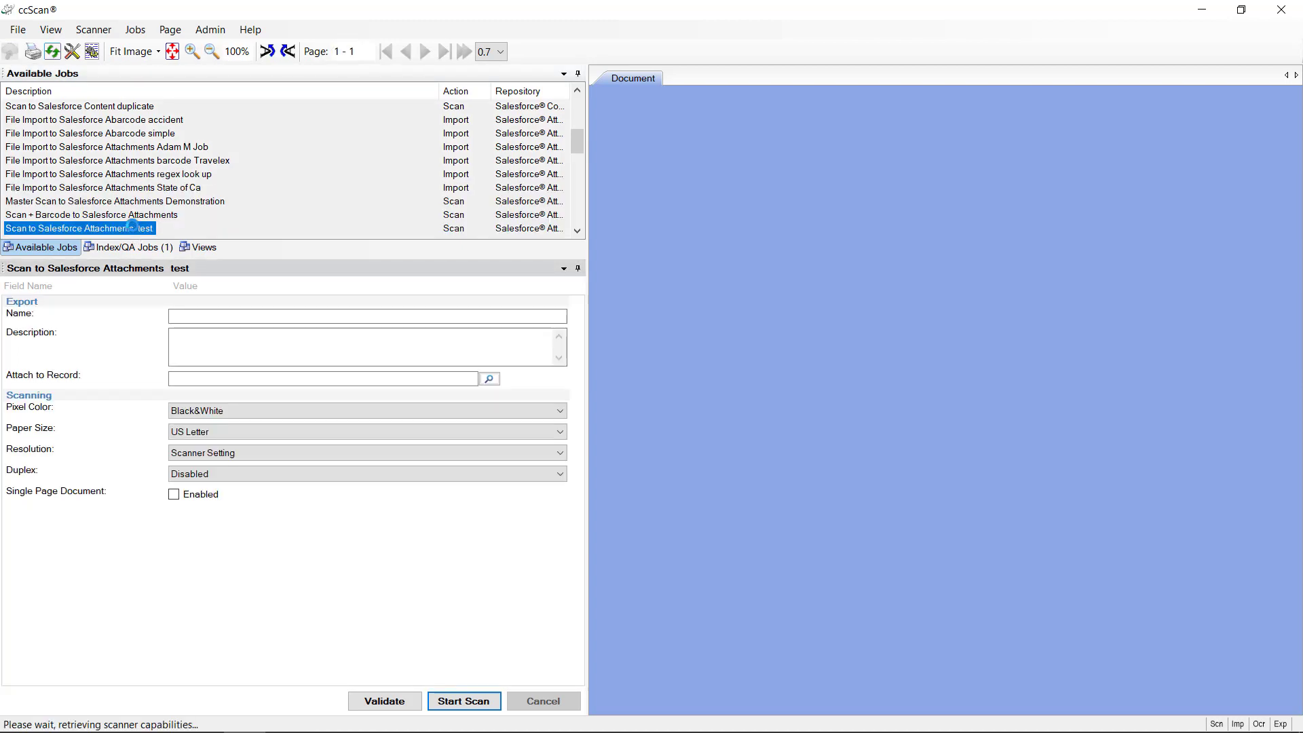
pyautogui.click(136, 30)
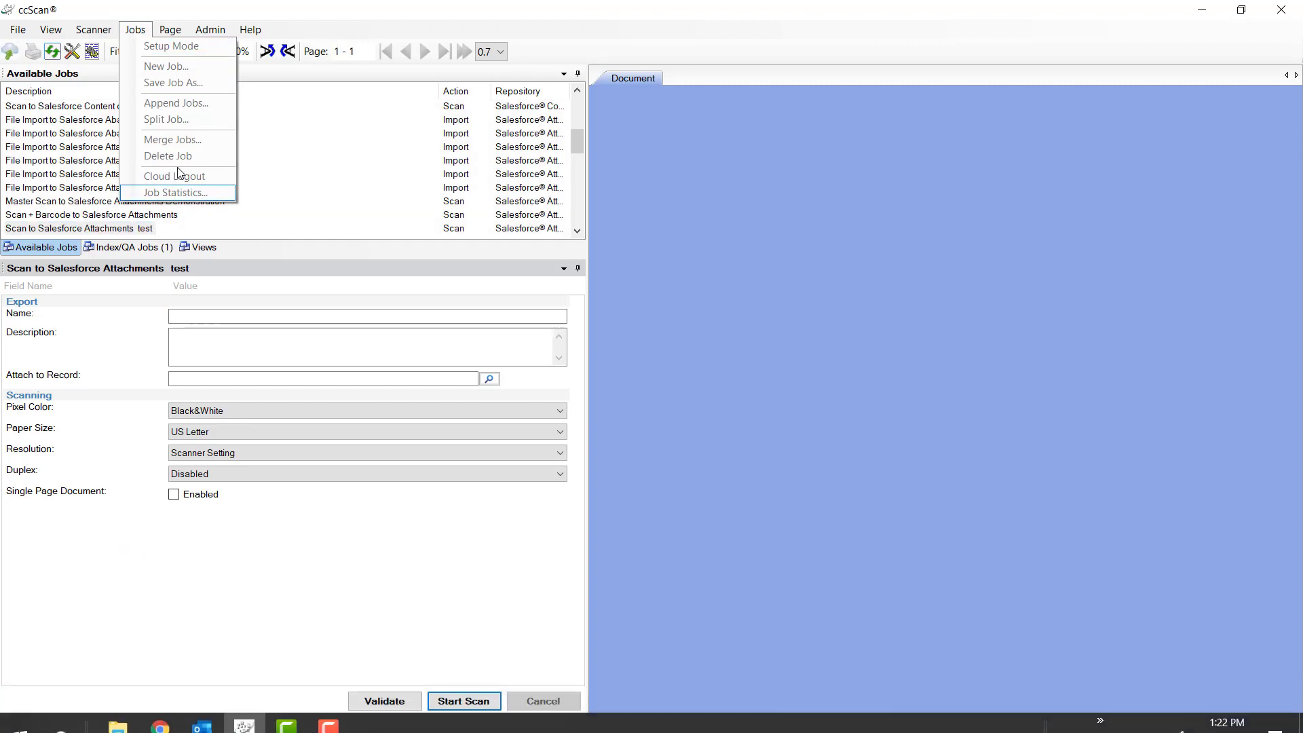
# Step: Put the test job into Setup Mode and hide its export Description field
pyautogui.click(281, 178)
pyautogui.click(134, 29)
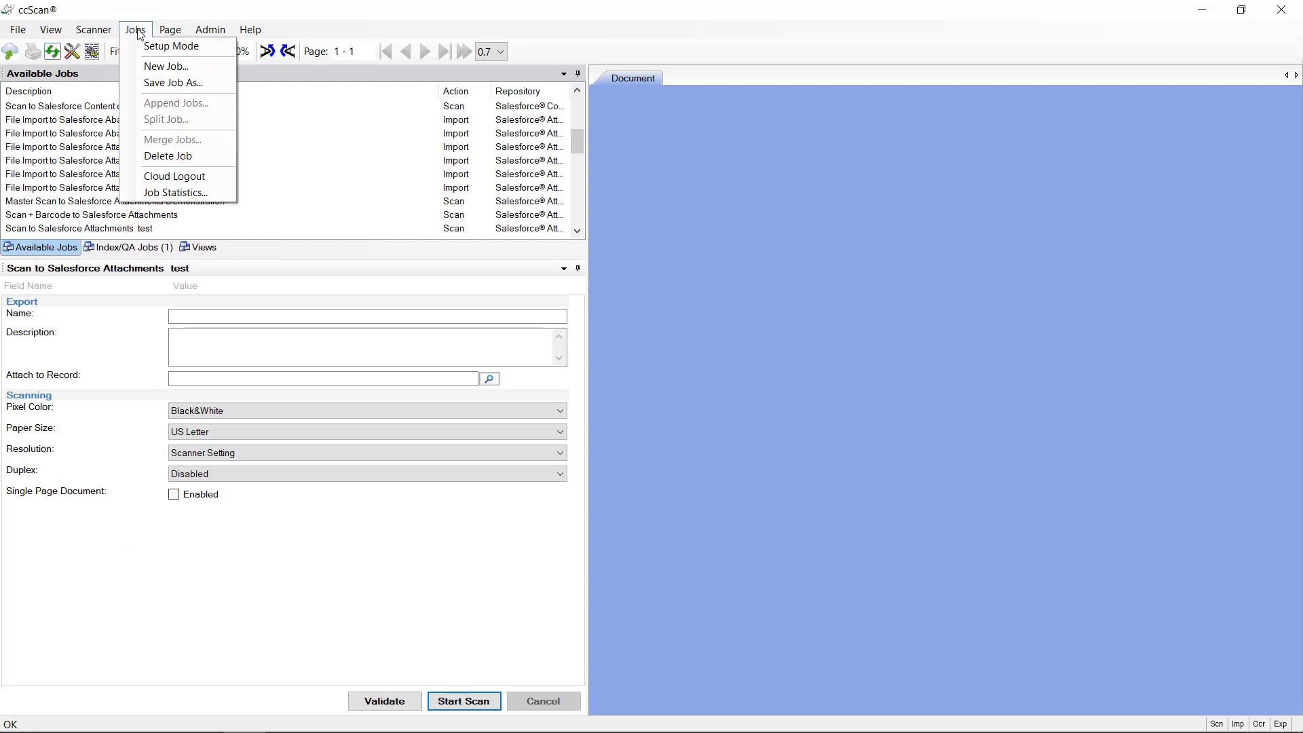
pyautogui.click(167, 43)
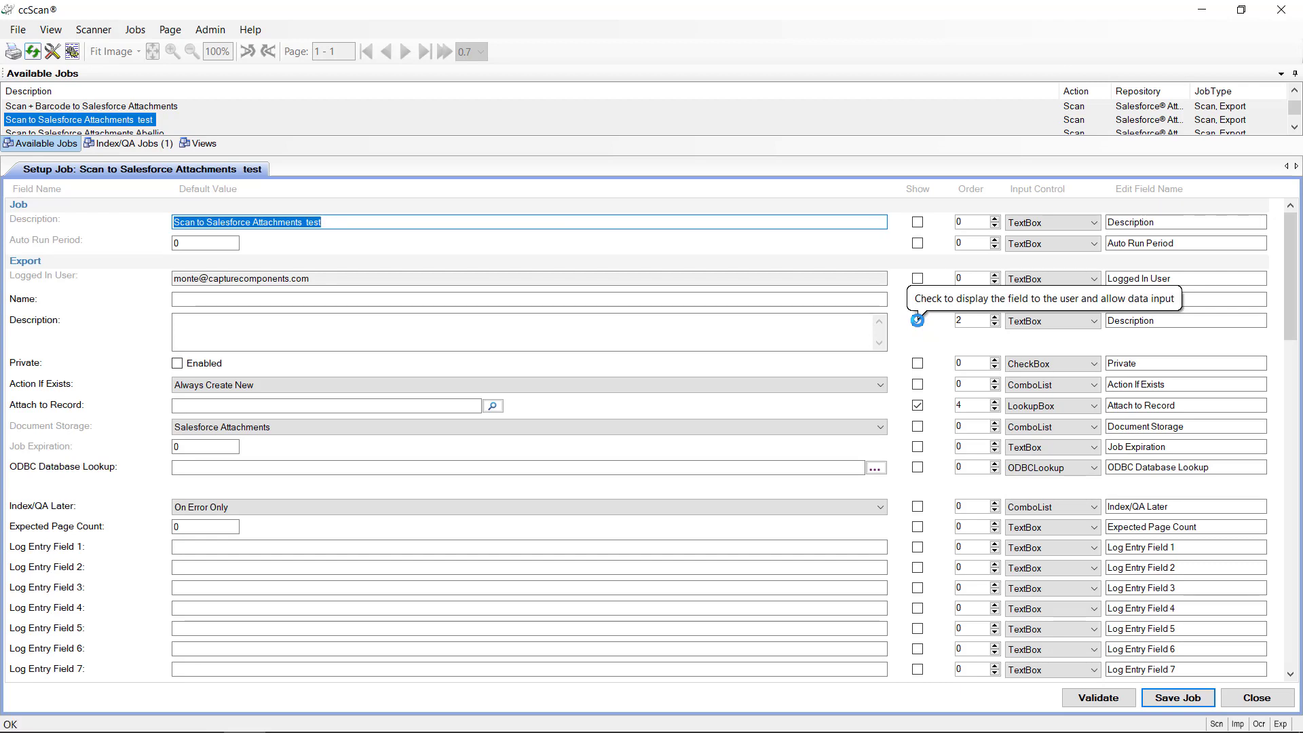
pyautogui.click(917, 319)
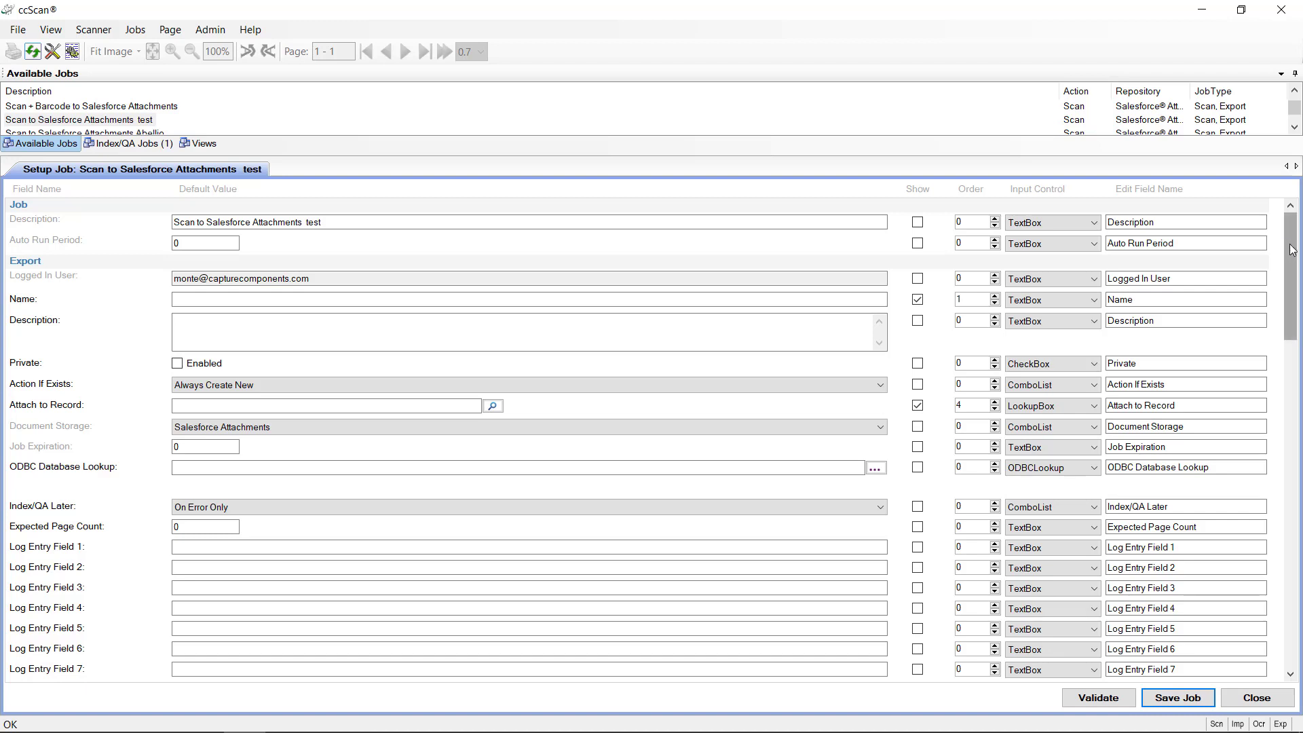
# Step: Show the Document Format field to users with PDF selected
pyautogui.moveTo(1291, 251); pyautogui.dragTo(1259, 346)
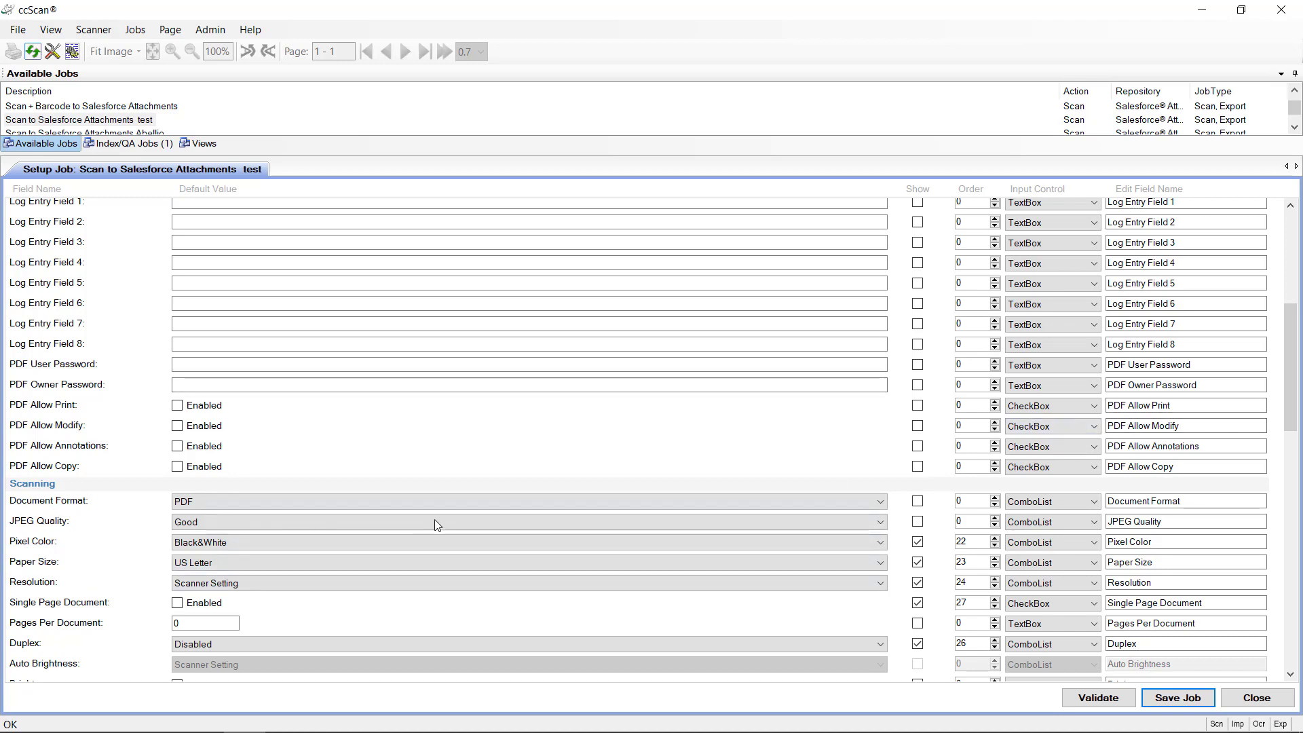
pyautogui.click(917, 502)
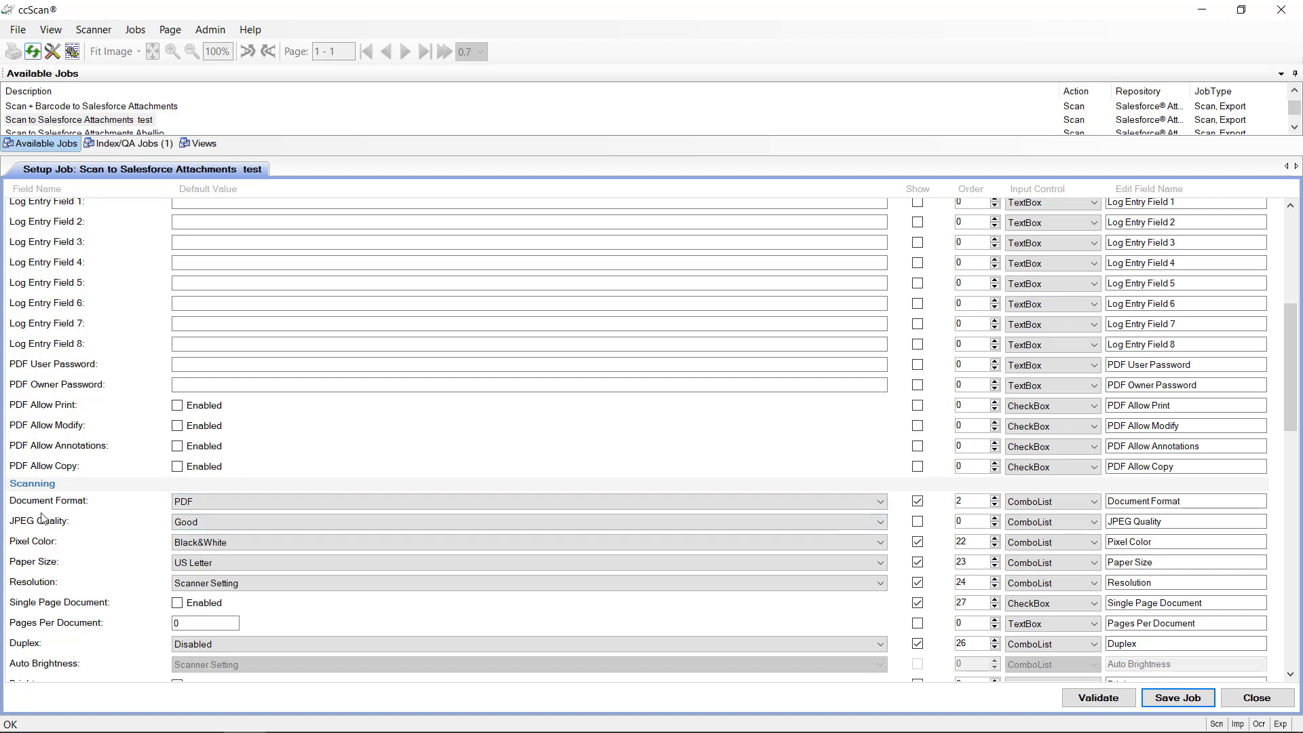
pyautogui.click(879, 501)
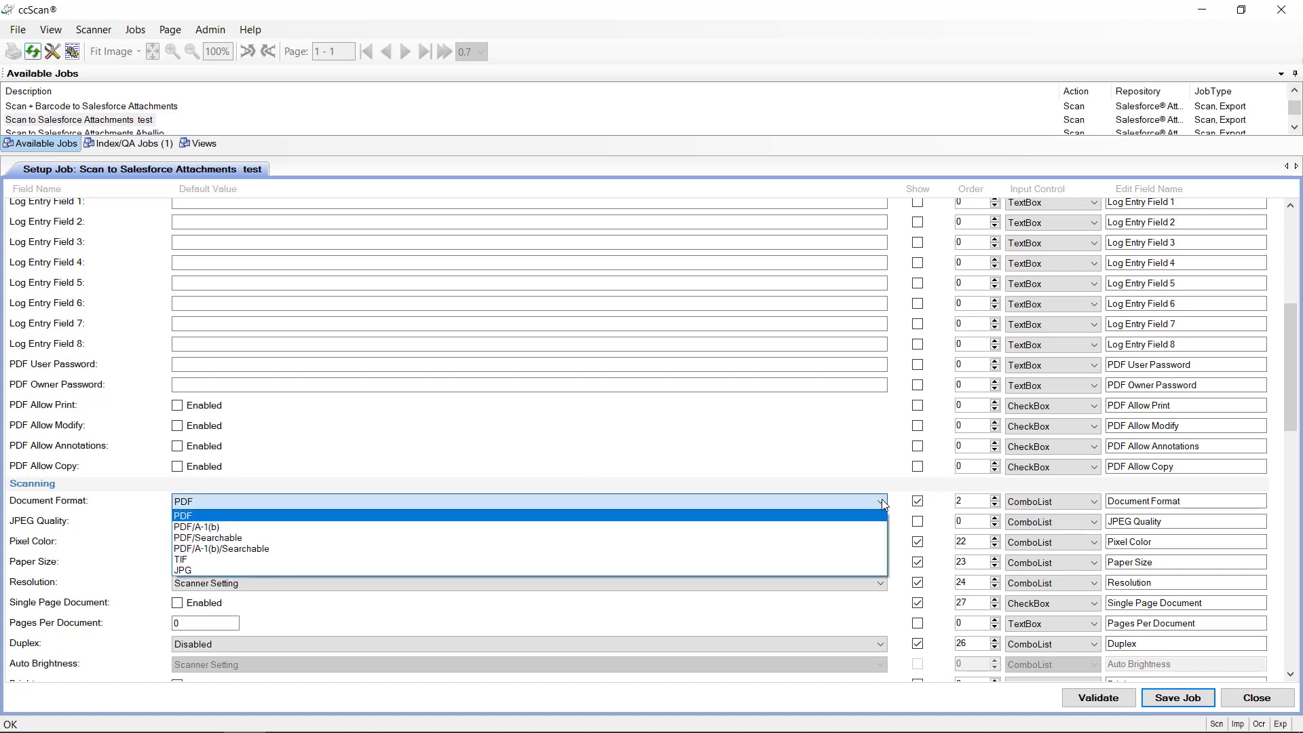
pyautogui.click(314, 516)
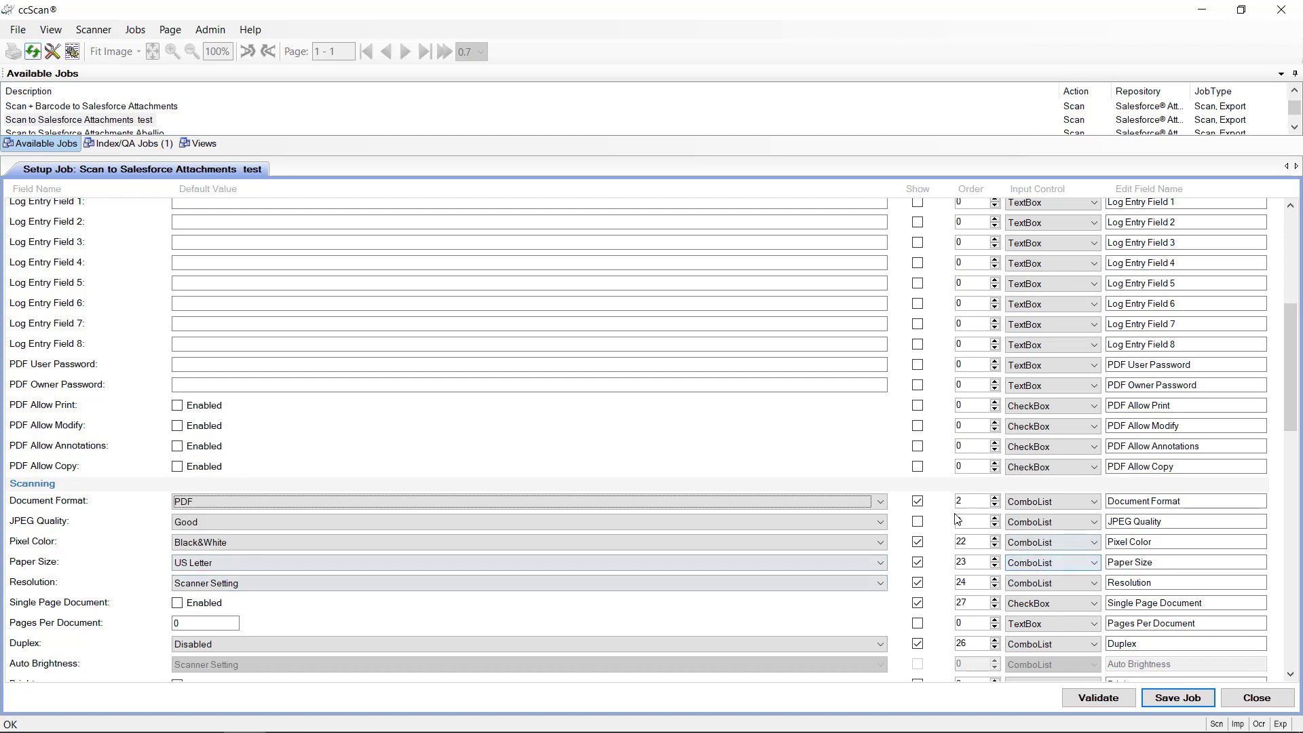
# Step: Hide the Pixel Color, Paper Size, Resolution and Single Page Document fields
pyautogui.click(917, 541)
pyautogui.click(917, 562)
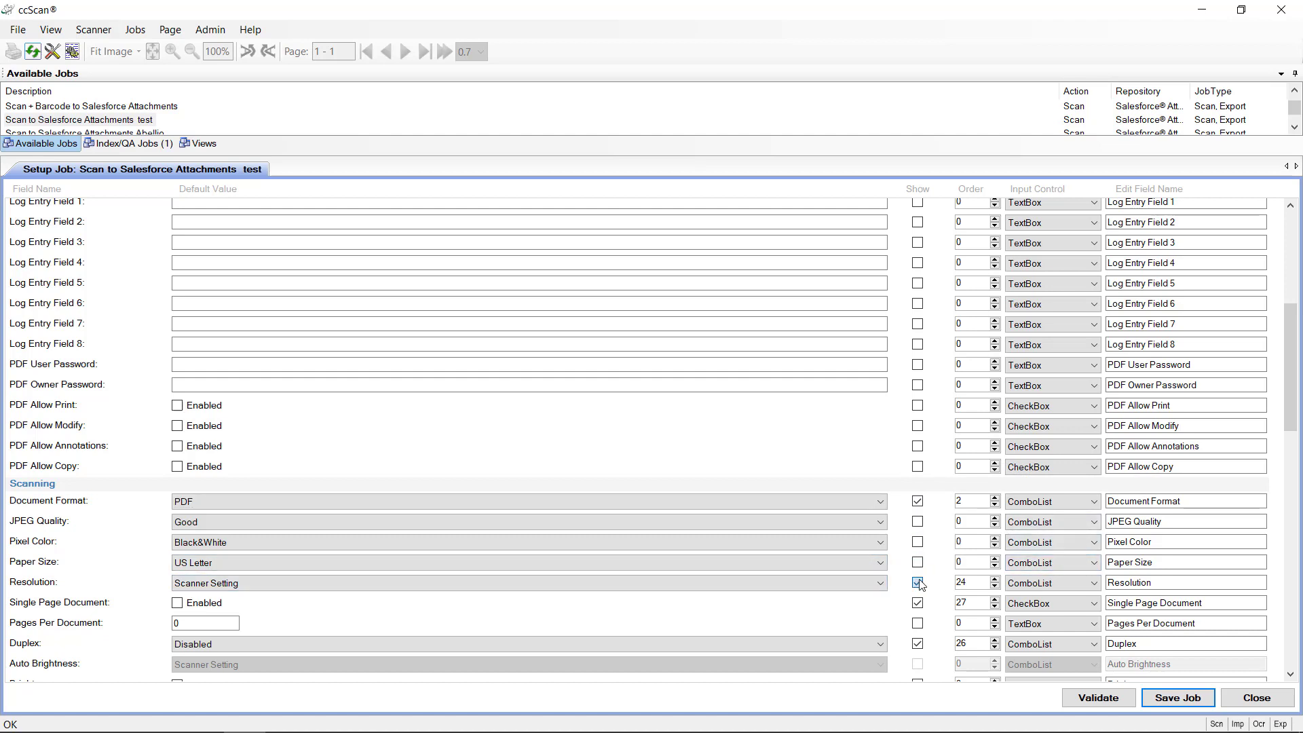
pyautogui.click(917, 583)
pyautogui.click(917, 603)
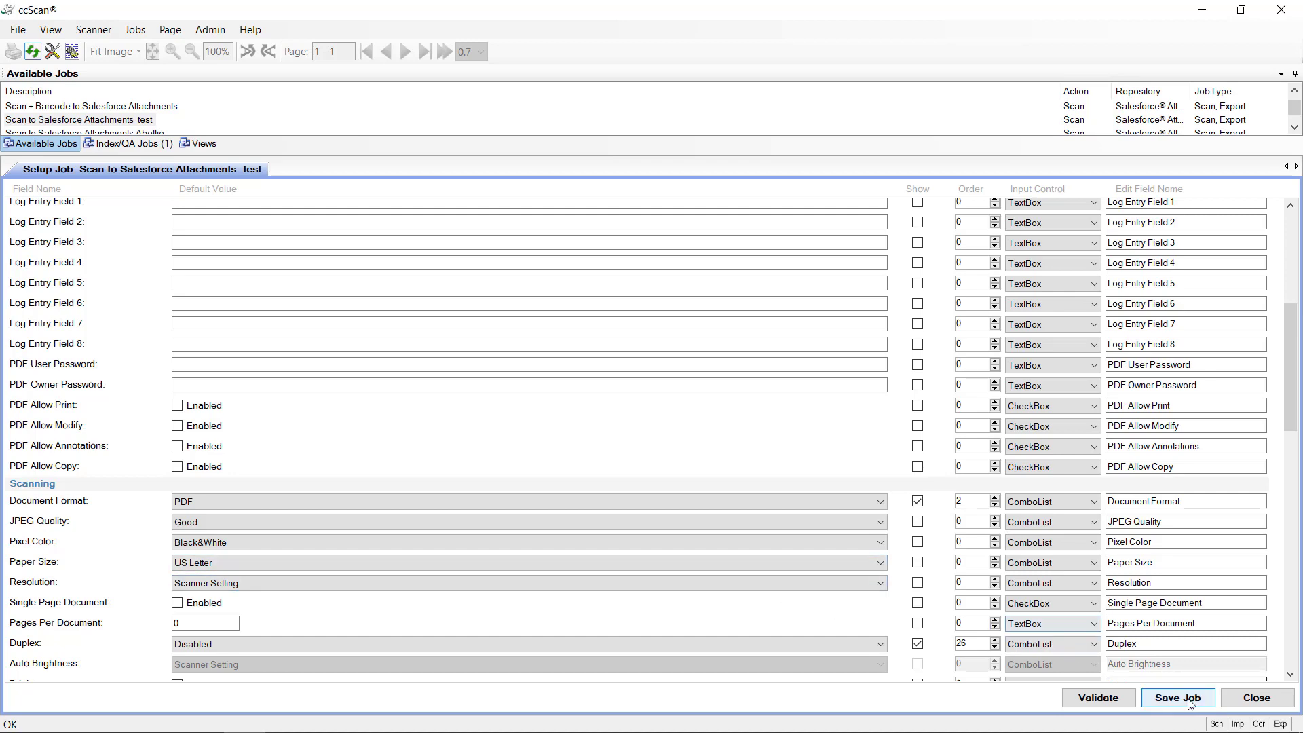
# Step: Add Code 39 to the barcode search types alongside Code 128
pyautogui.scroll(-5, 1293, 434)
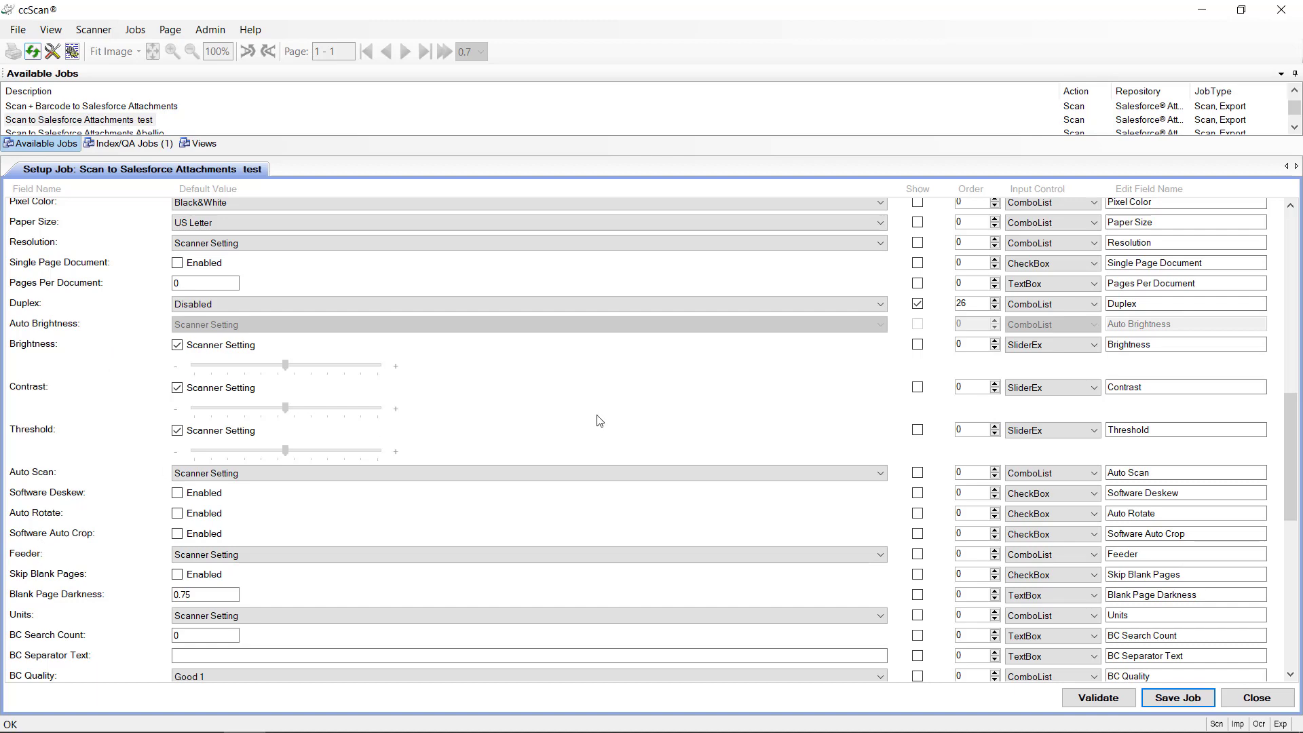
pyautogui.moveTo(1293, 442); pyautogui.dragTo(1296, 474)
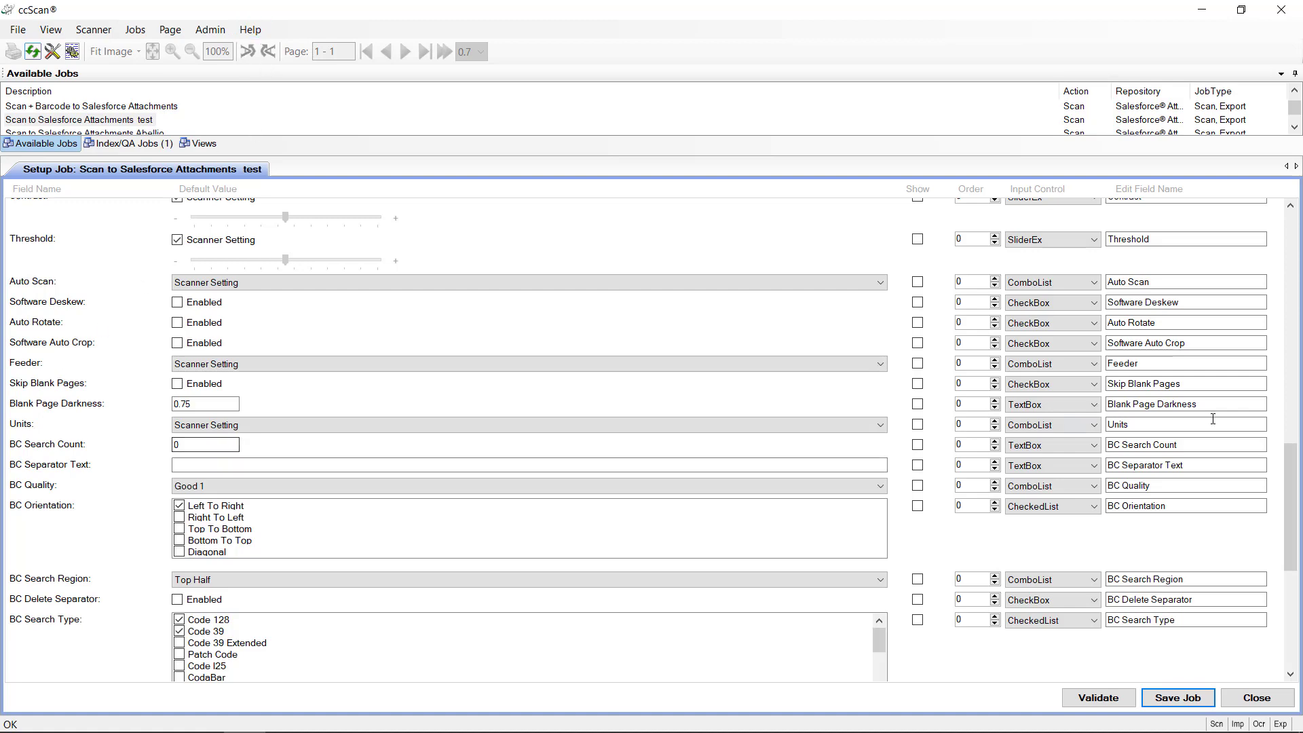
pyautogui.moveTo(1294, 492); pyautogui.dragTo(1280, 523)
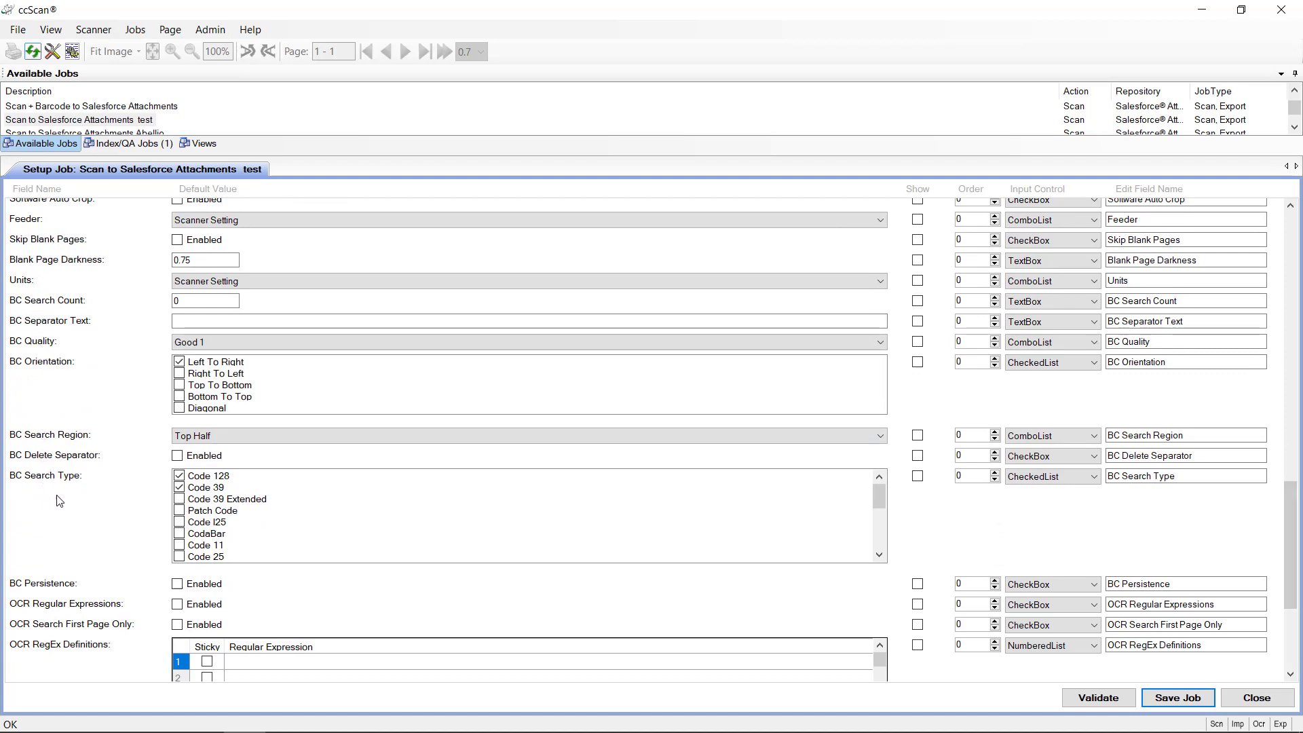
pyautogui.click(177, 484)
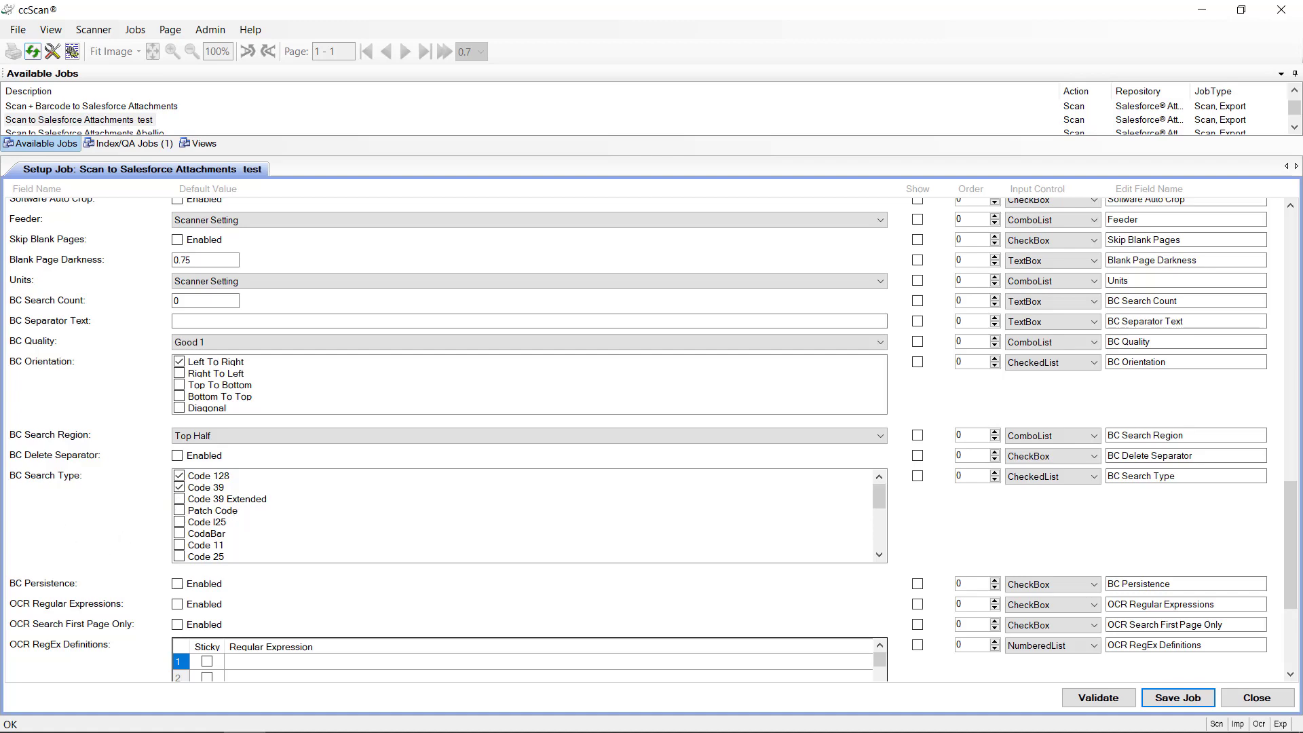
pyautogui.moveTo(1292, 502); pyautogui.dragTo(1289, 548)
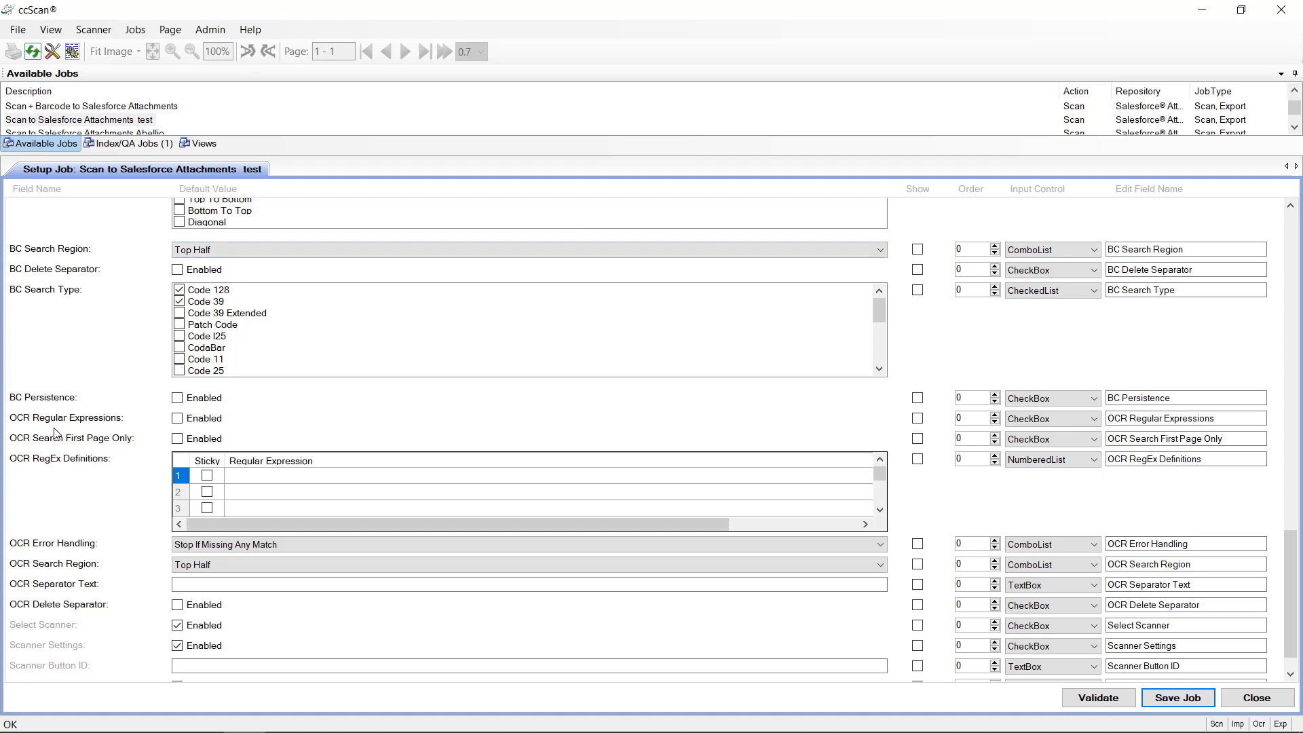
# Step: Enter 'sfsdfsfsfsdf' as the first OCR RegEx definition and enable OCR Regular Expressions
pyautogui.click(257, 480)
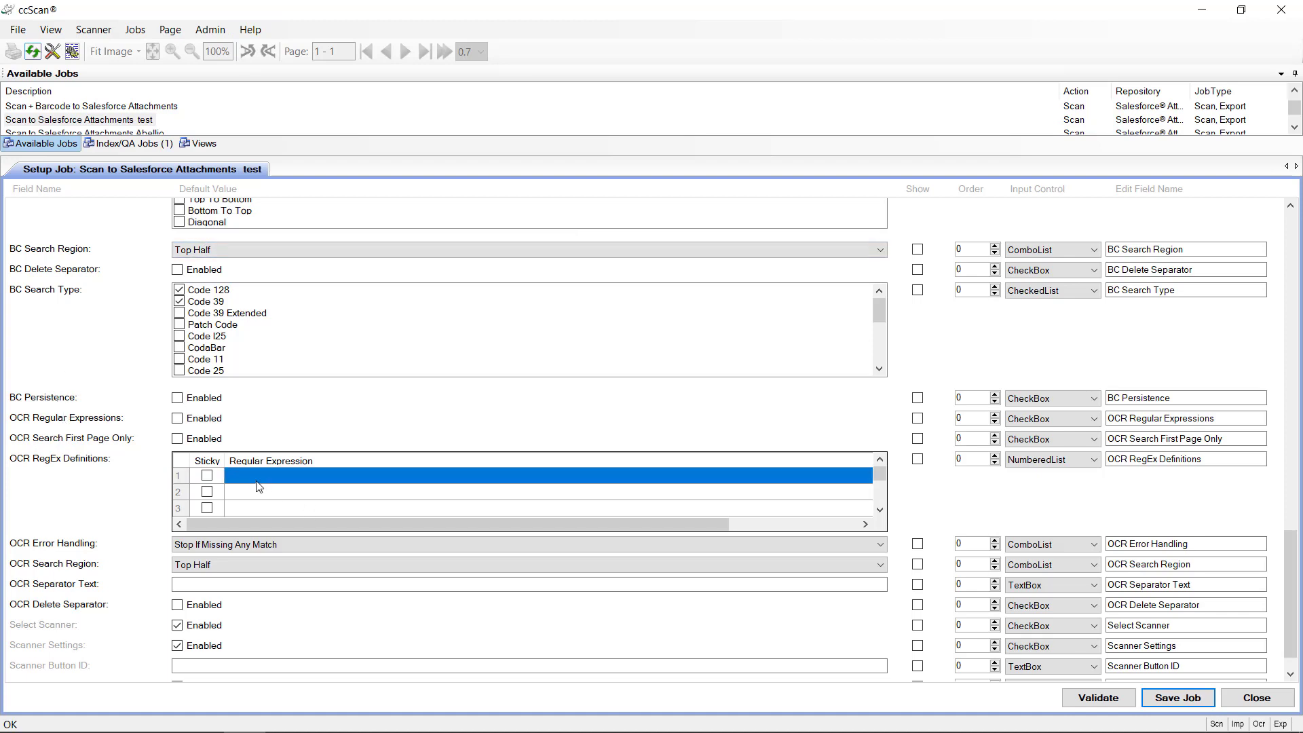
pyautogui.click(257, 479)
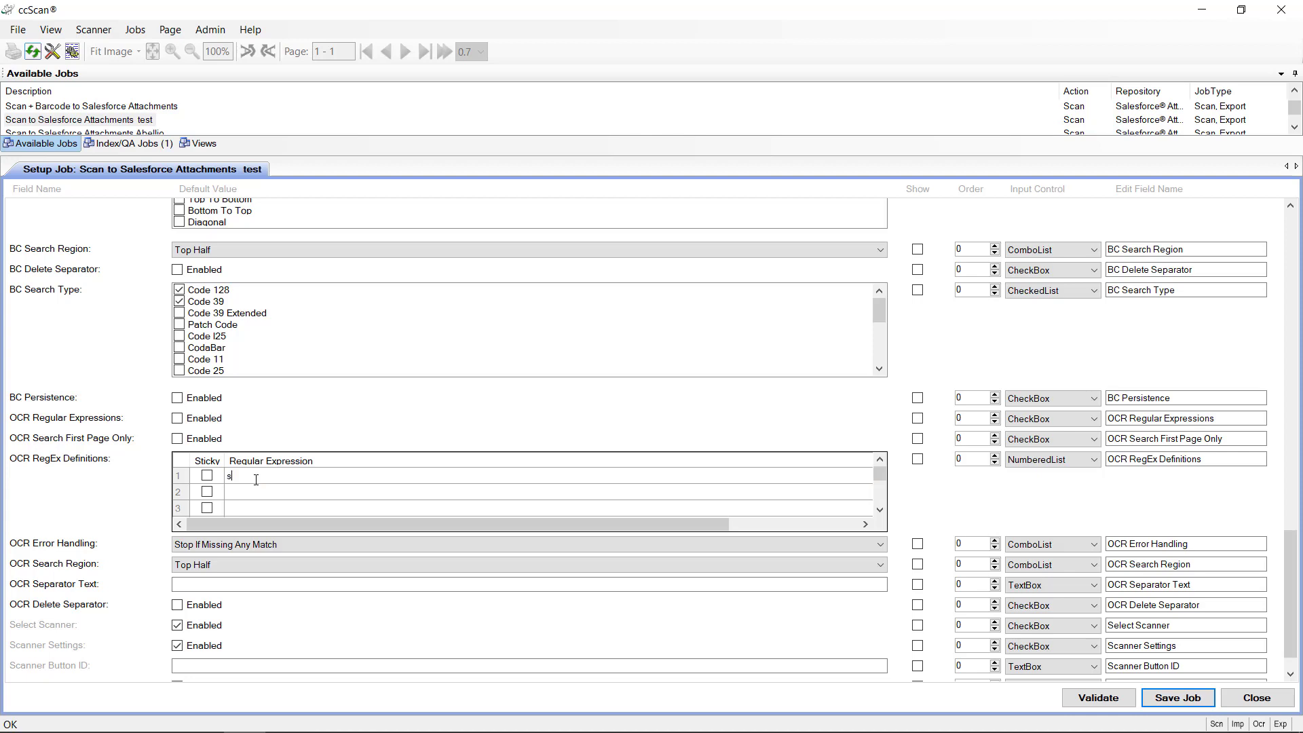
pyautogui.write('sfsdfsfsfsdf')
pyautogui.click(177, 419)
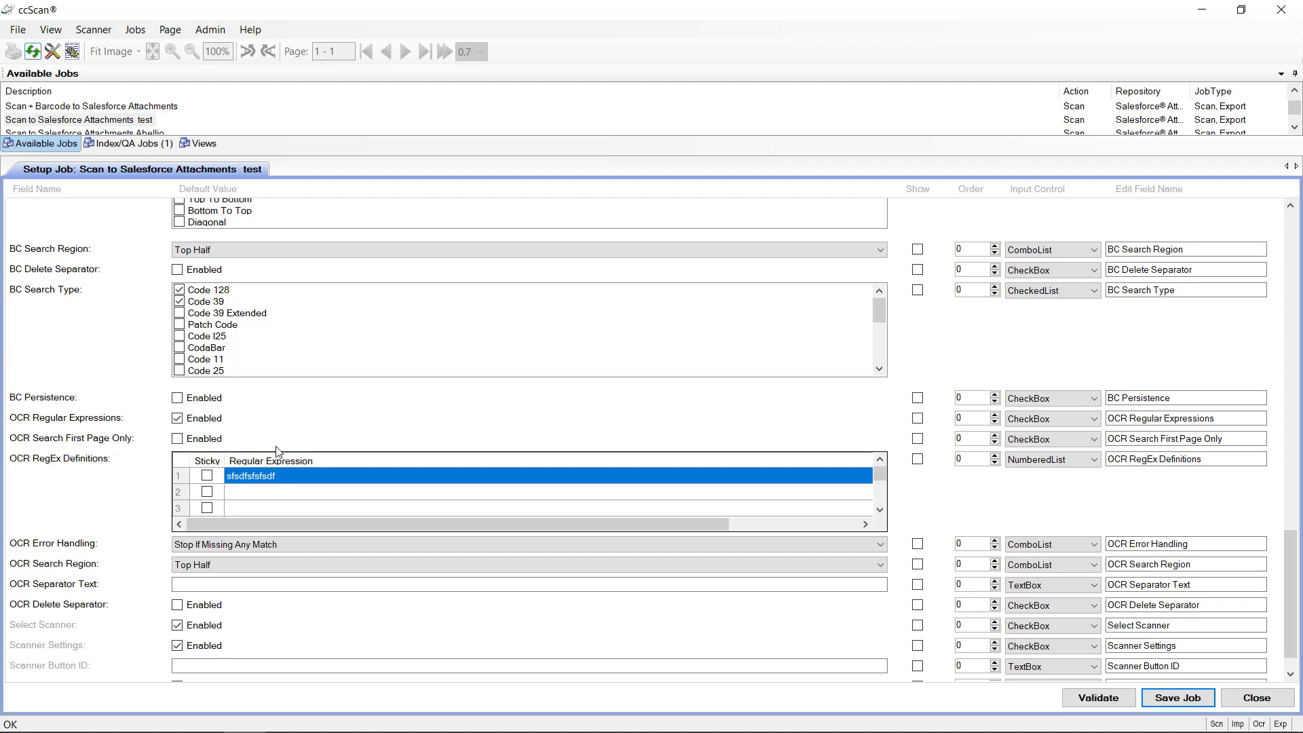
pyautogui.scroll(3, 277, 451)
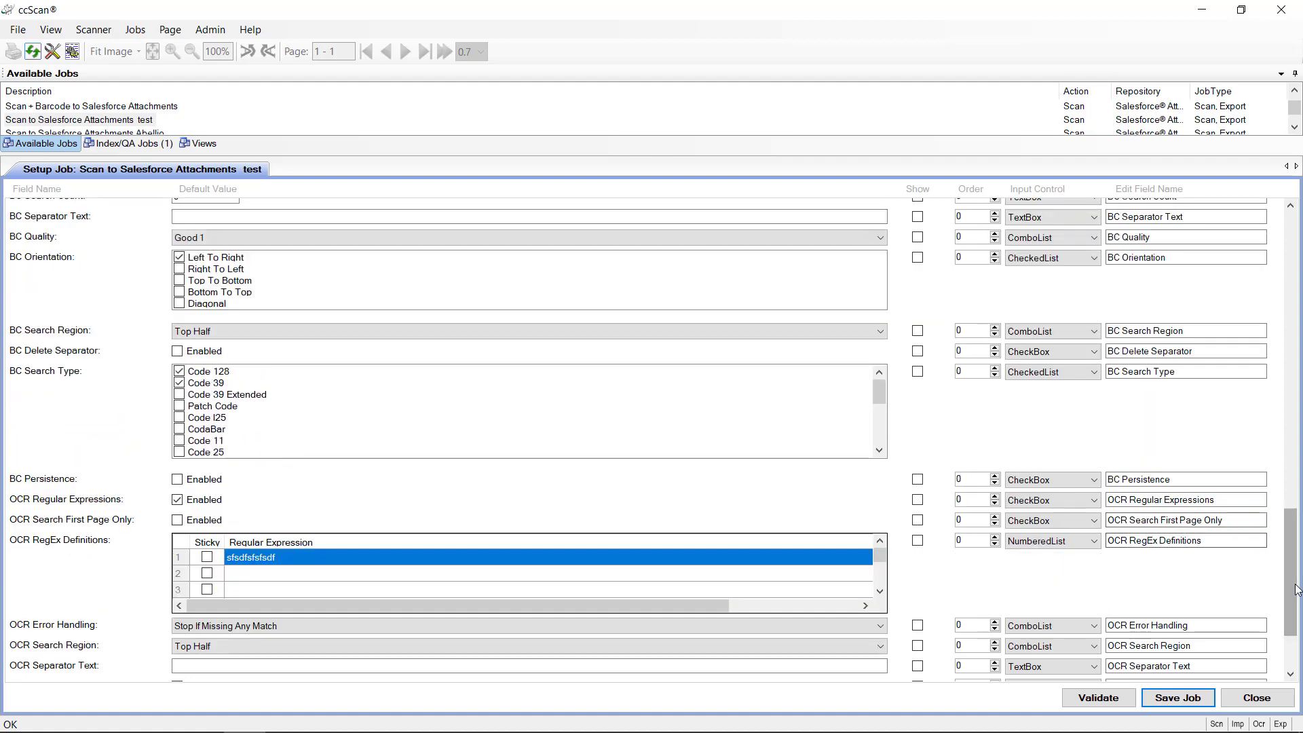
# Step: Set the Name default value to %r1% and bring up the Attach to Record lookup
pyautogui.moveTo(1296, 589); pyautogui.dragTo(1274, 303)
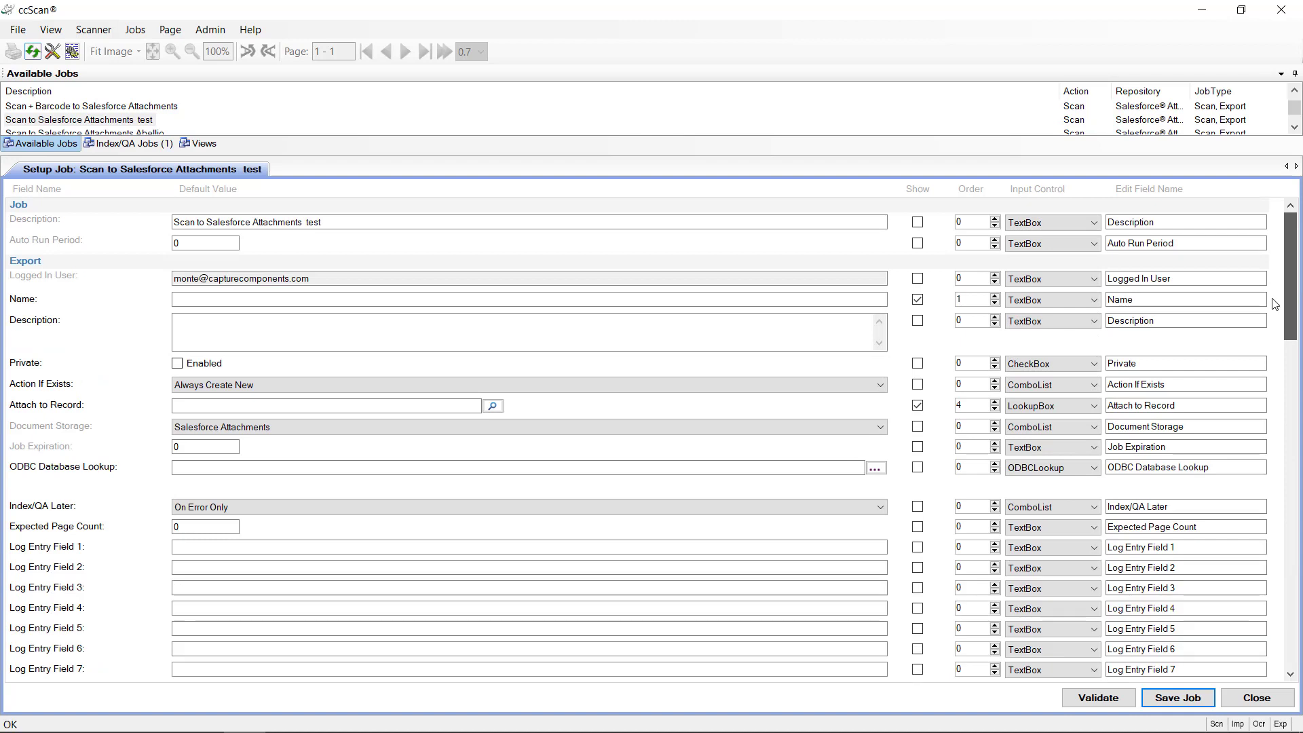
pyautogui.click(189, 300)
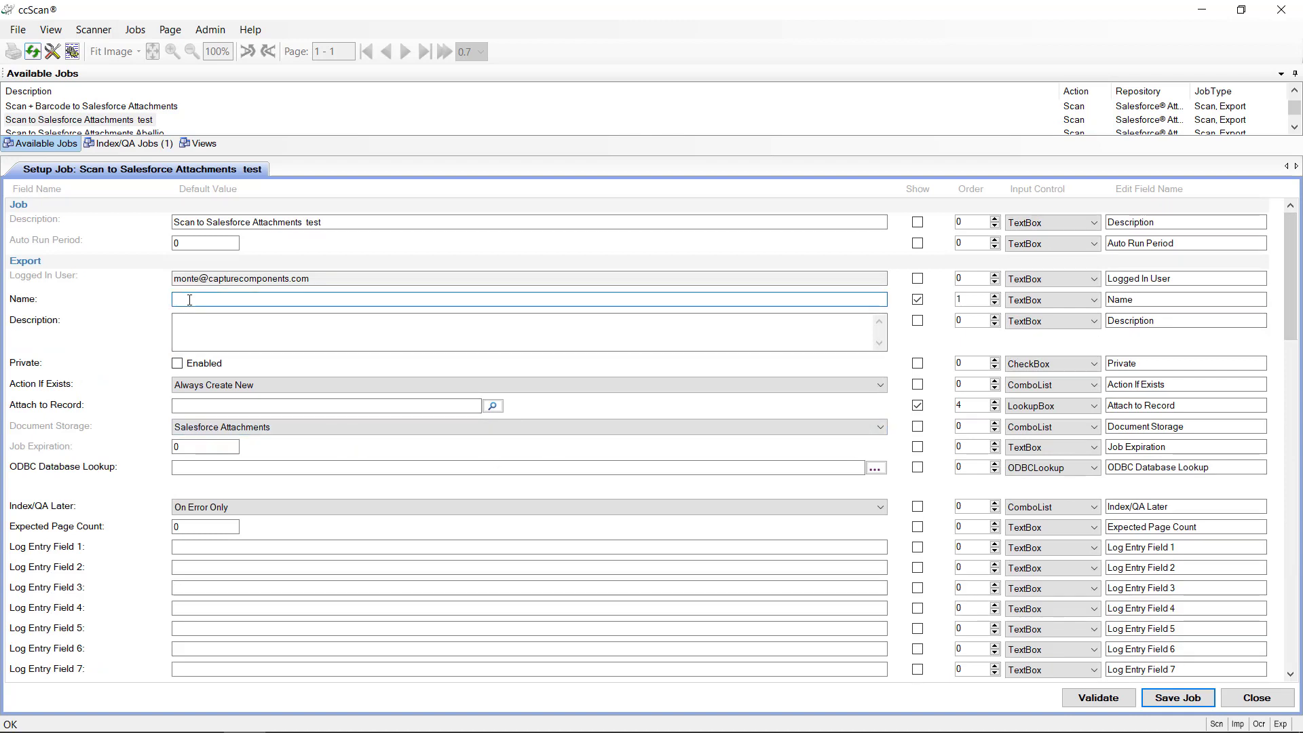
pyautogui.write('%r1%')
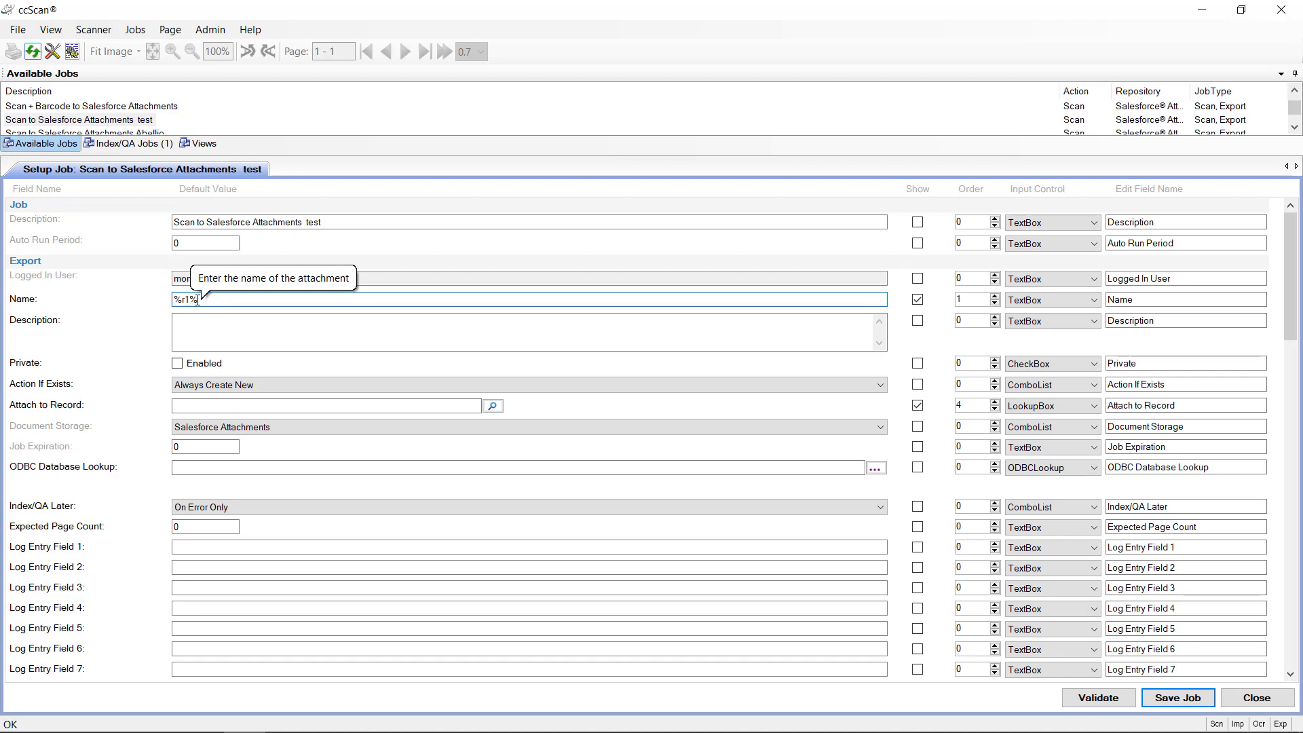
pyautogui.click(496, 407)
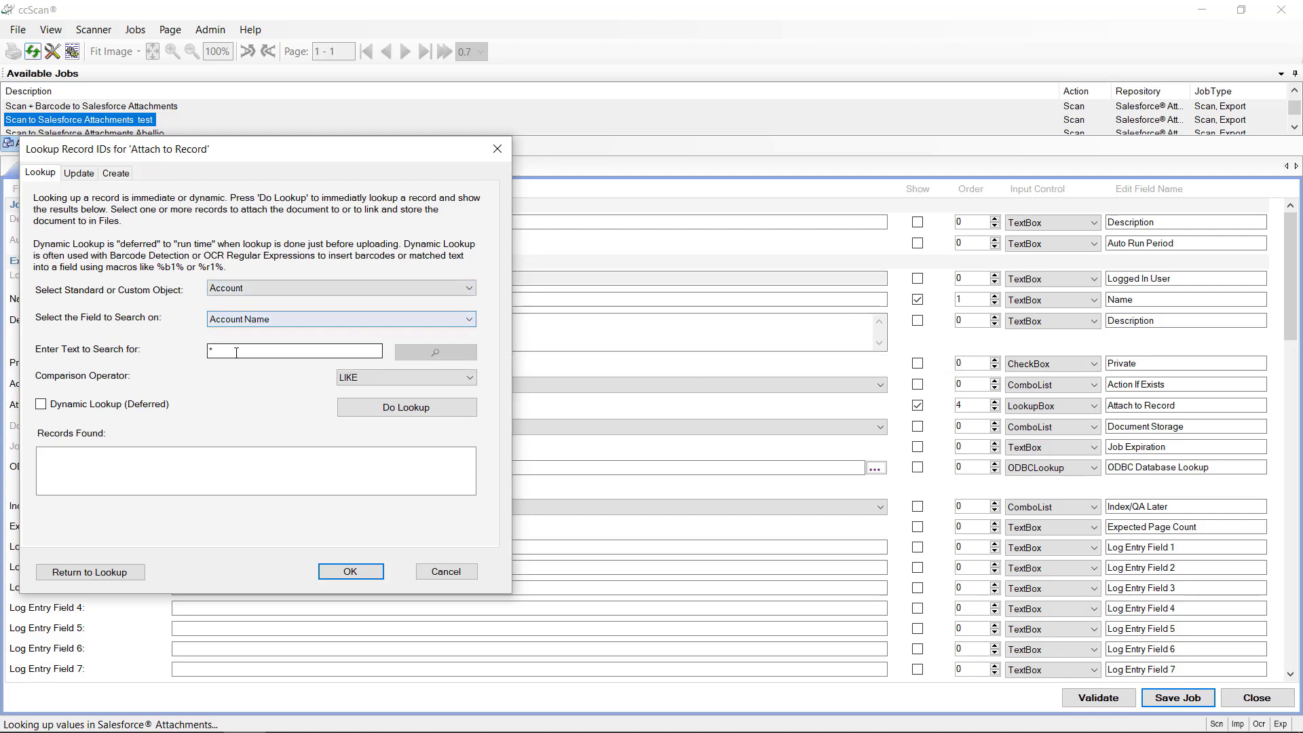
# Step: Try %r1% with Dynamic Lookup on and off, then clear the search and close without a record
pyautogui.moveTo(235, 352); pyautogui.dragTo(127, 351)
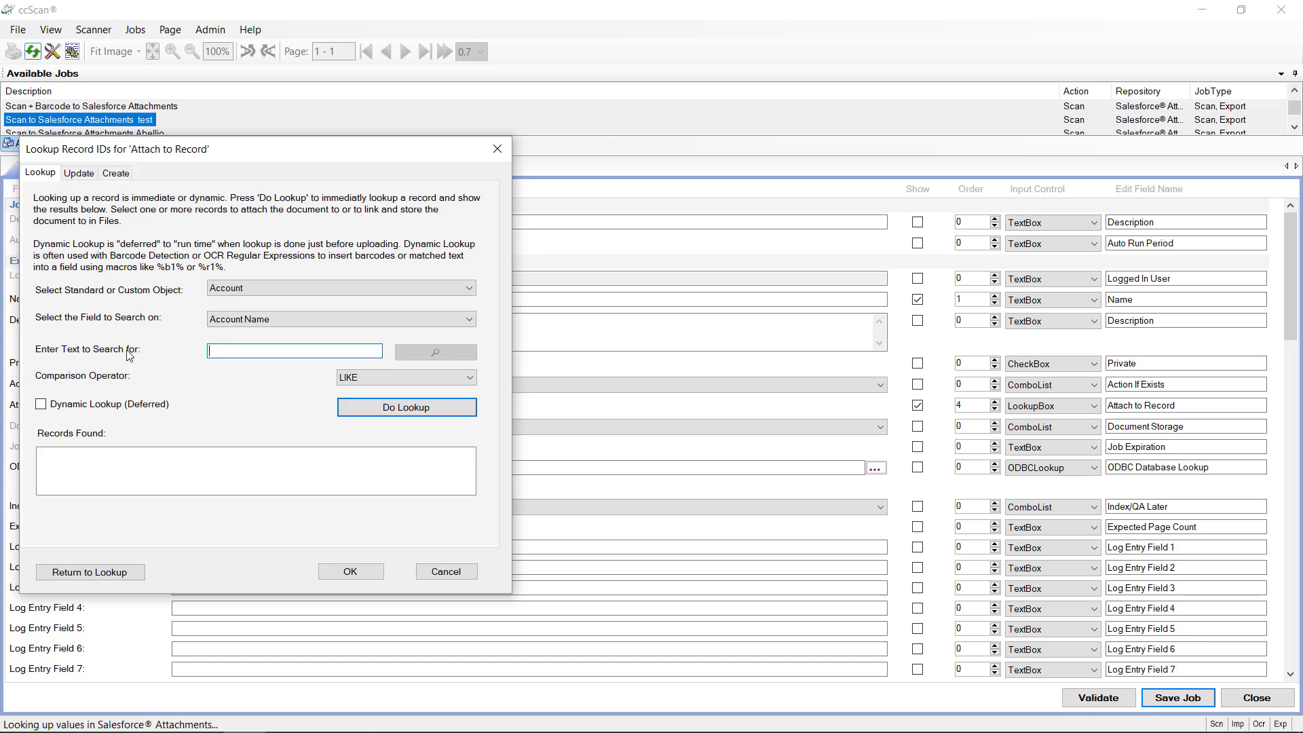
pyautogui.write('%r1%')
pyautogui.click(41, 404)
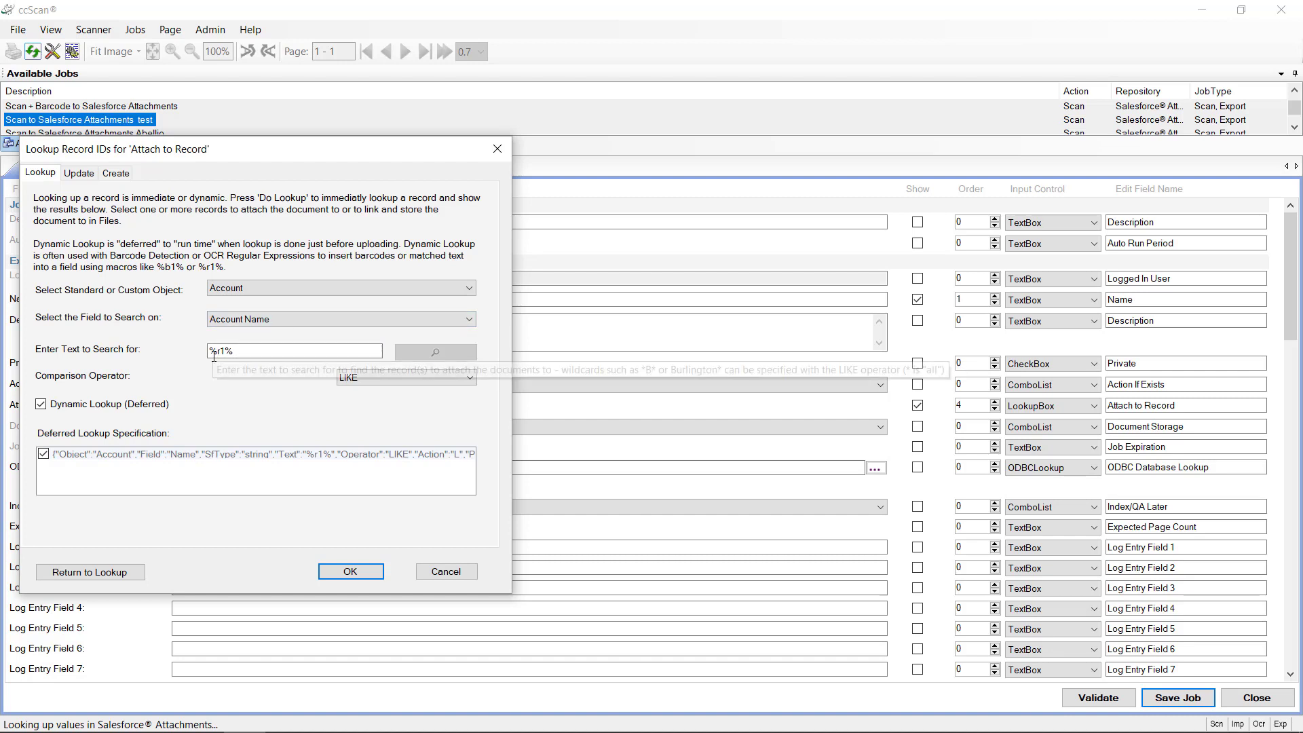
pyautogui.click(42, 403)
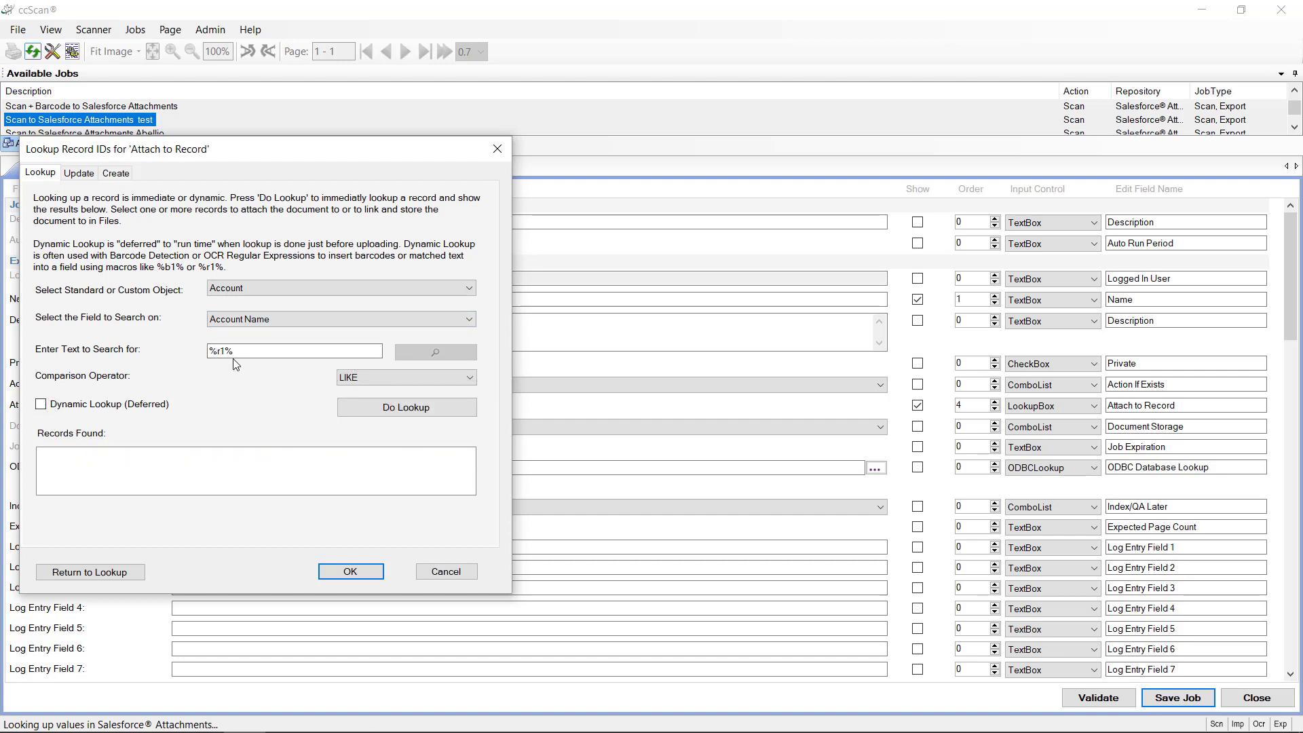
pyautogui.moveTo(237, 351); pyautogui.dragTo(188, 351)
pyautogui.press('BackSpace')
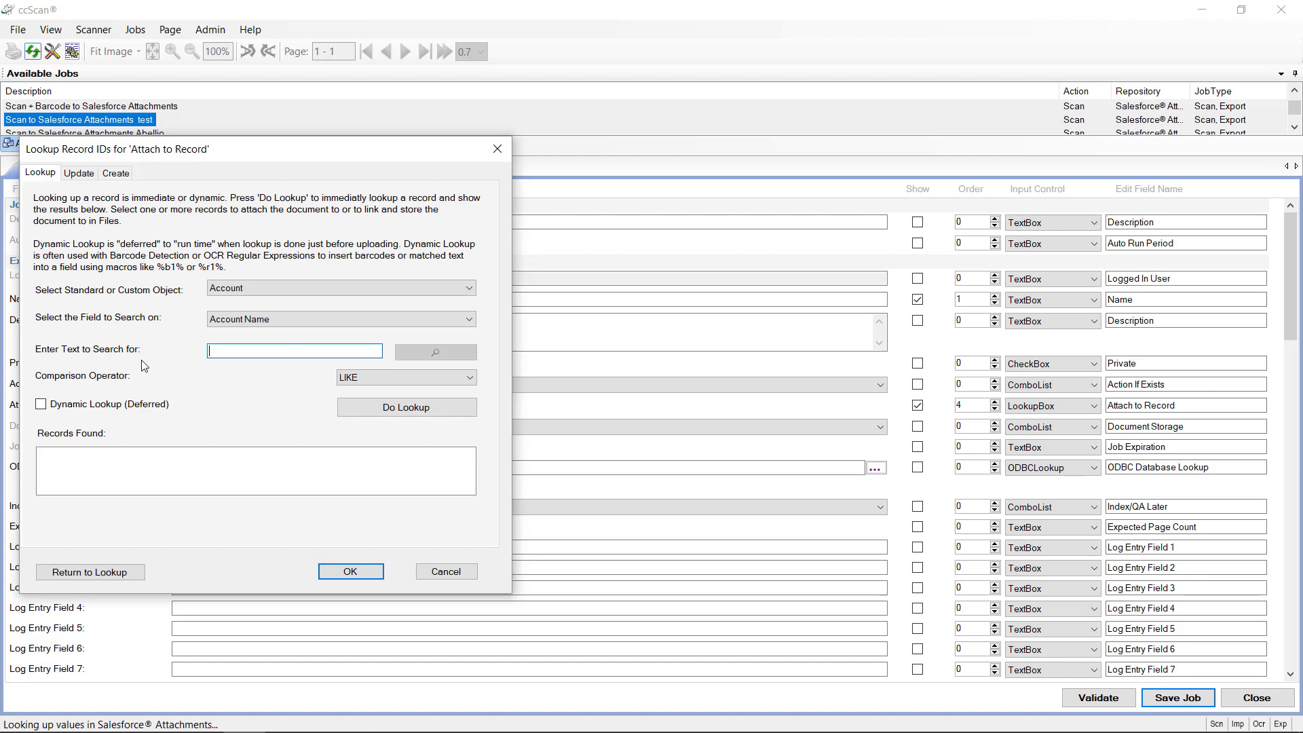
pyautogui.click(350, 572)
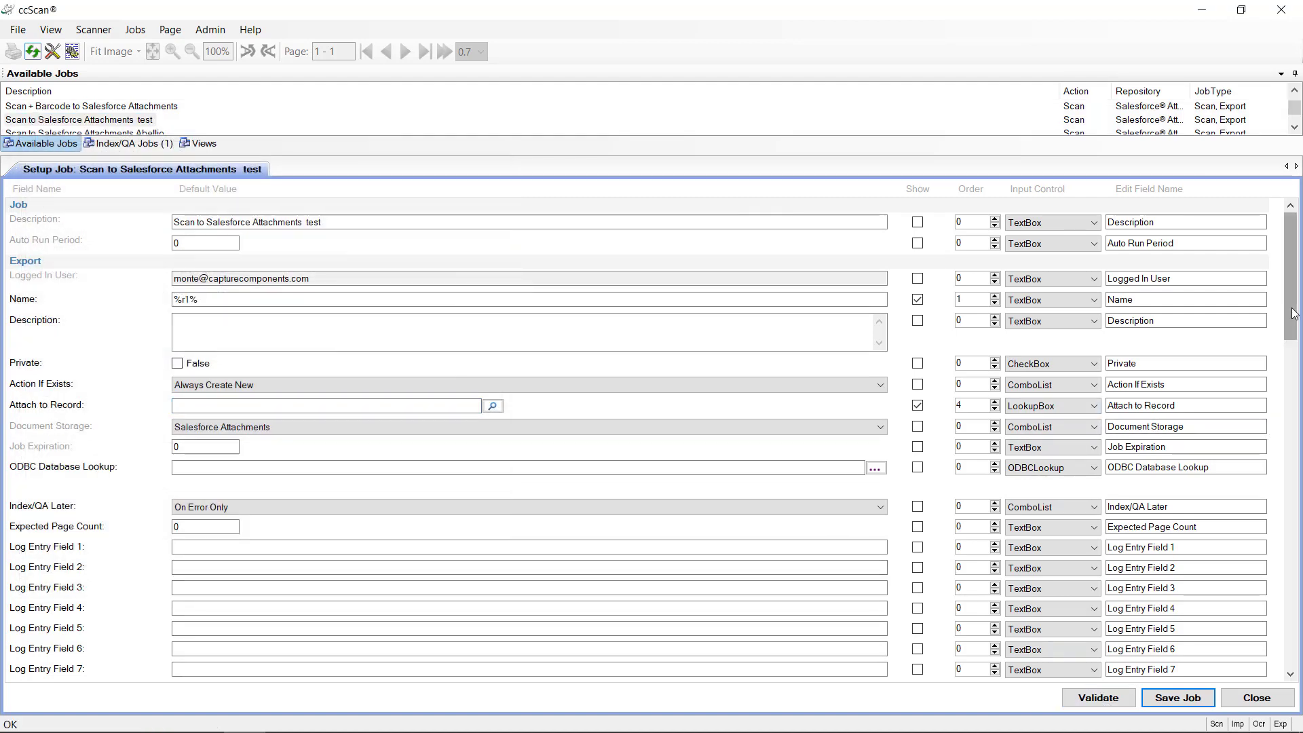
# Step: Delete the stray pattern from the first OCR RegEx Definitions entry
pyautogui.scroll(-5, 1285, 457)
pyautogui.scroll(-5, 1279, 519)
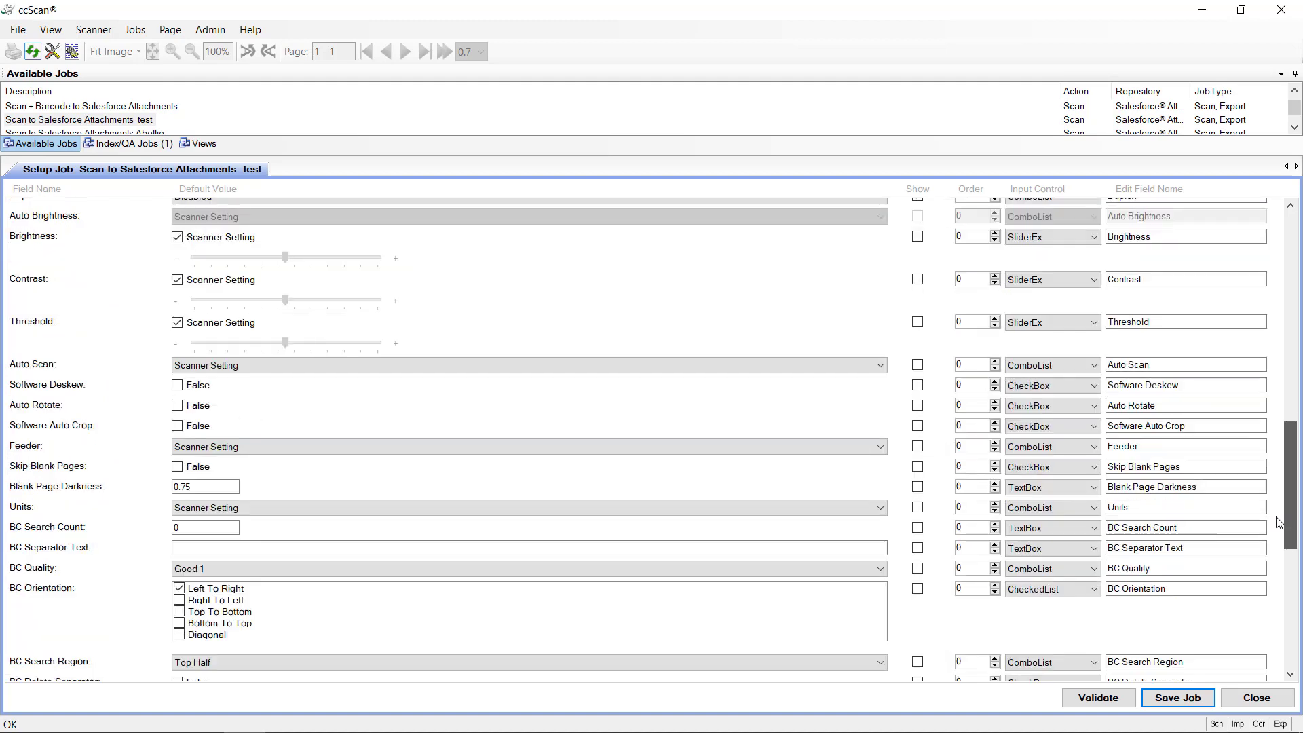
pyautogui.scroll(-2, 1284, 577)
pyautogui.scroll(-5, 1284, 645)
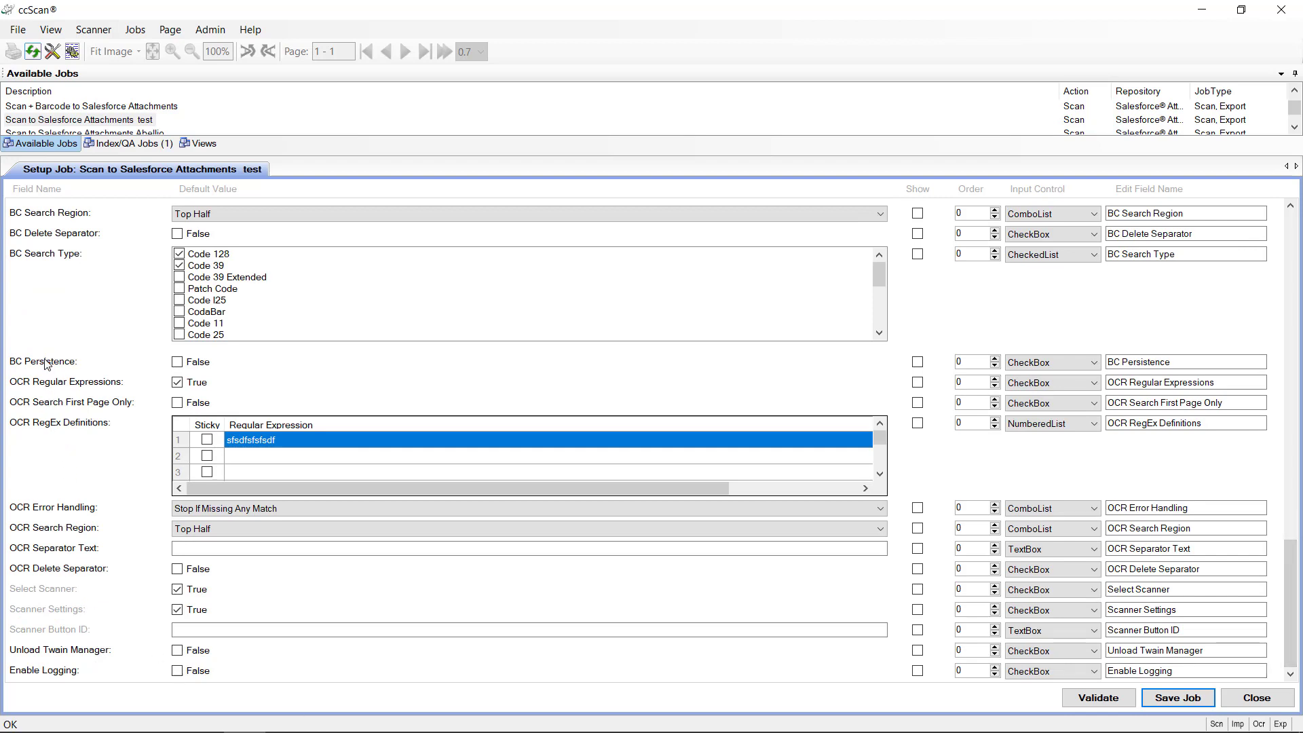
pyautogui.click(293, 439)
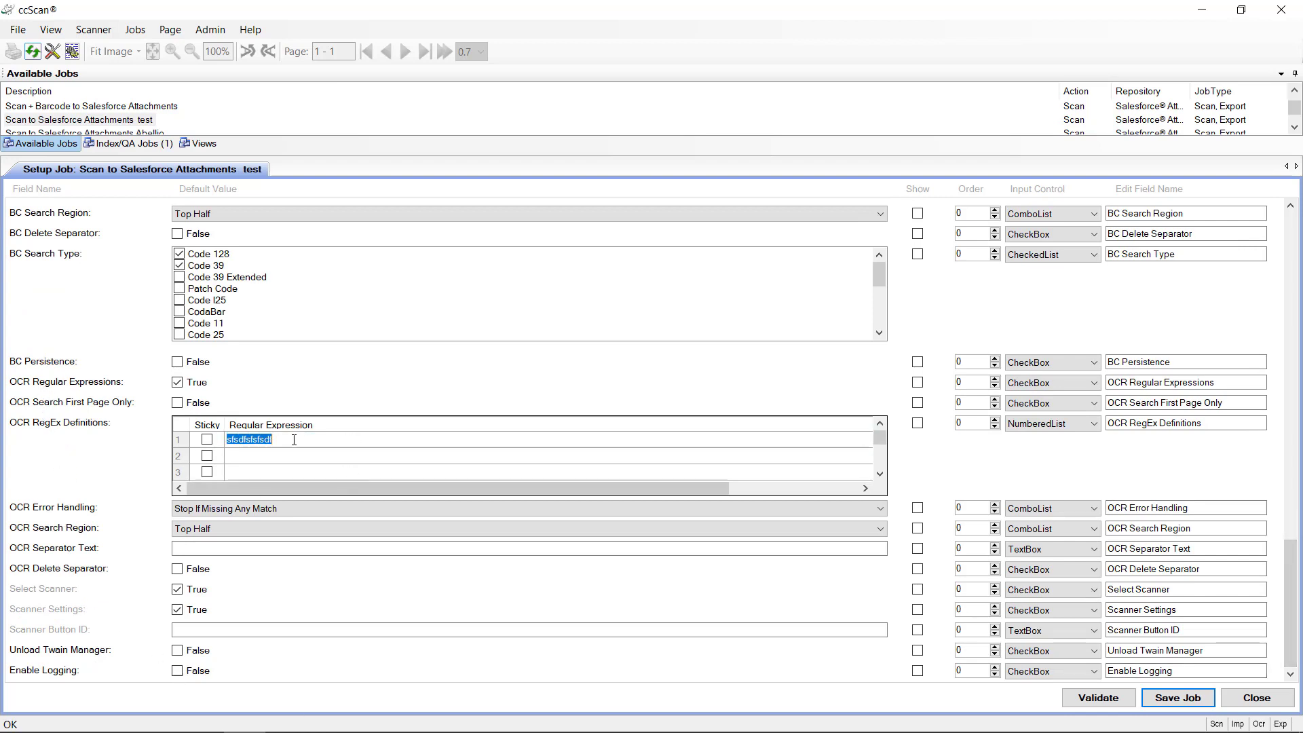
pyautogui.press('BackSpace')
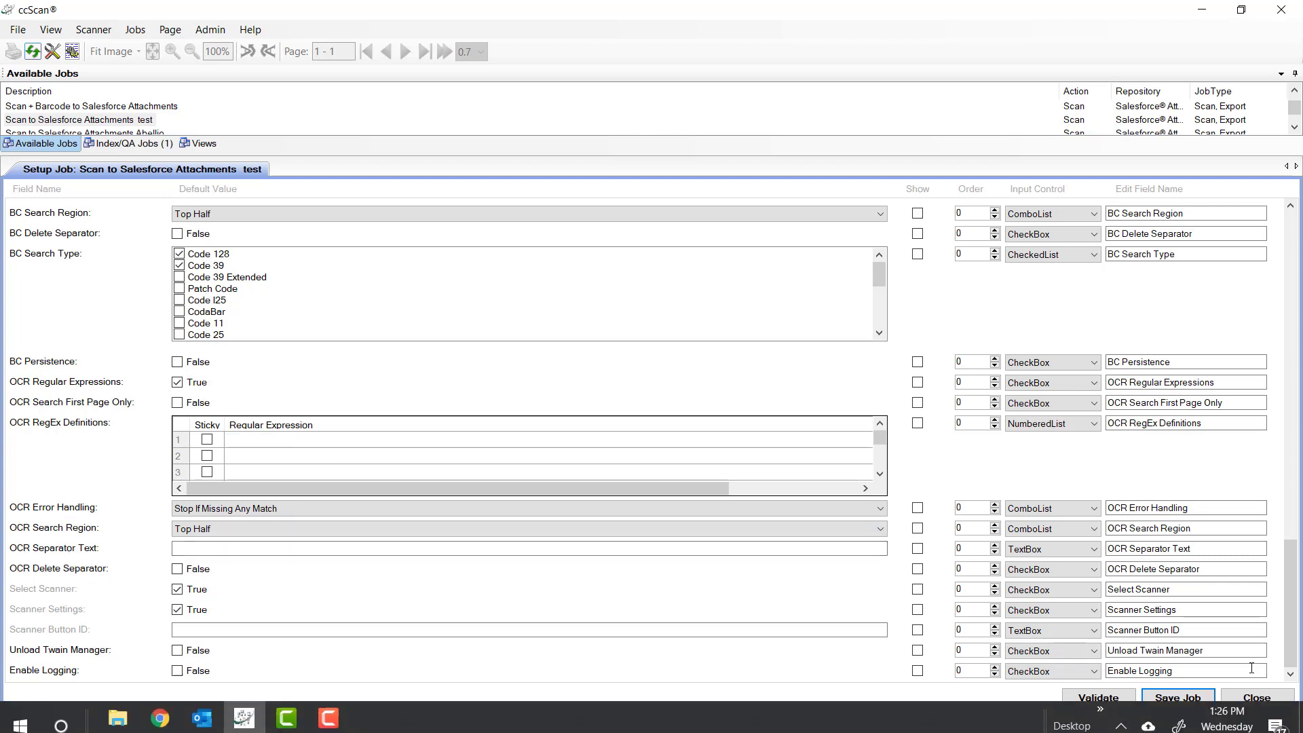
# Step: Set OCR Regular Expressions to False, save the job, and close the setup form
pyautogui.click(1170, 702)
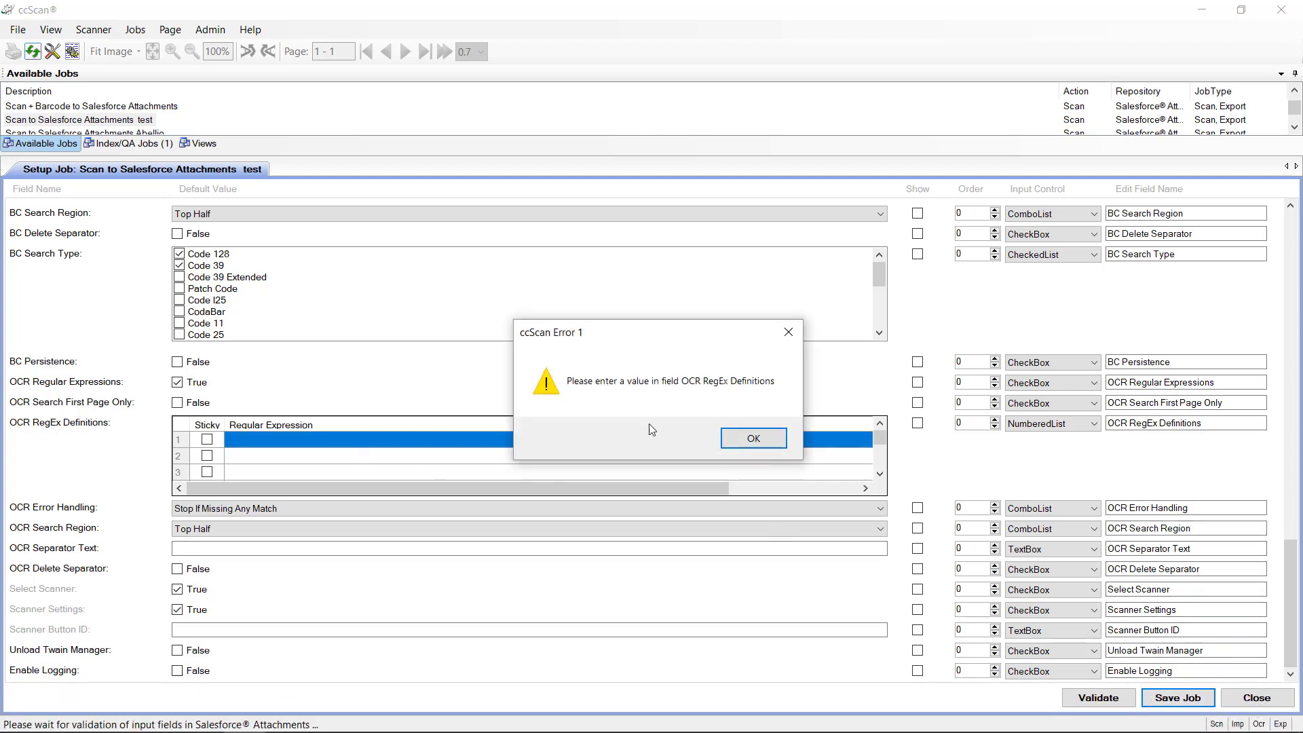
pyautogui.click(751, 439)
pyautogui.click(178, 382)
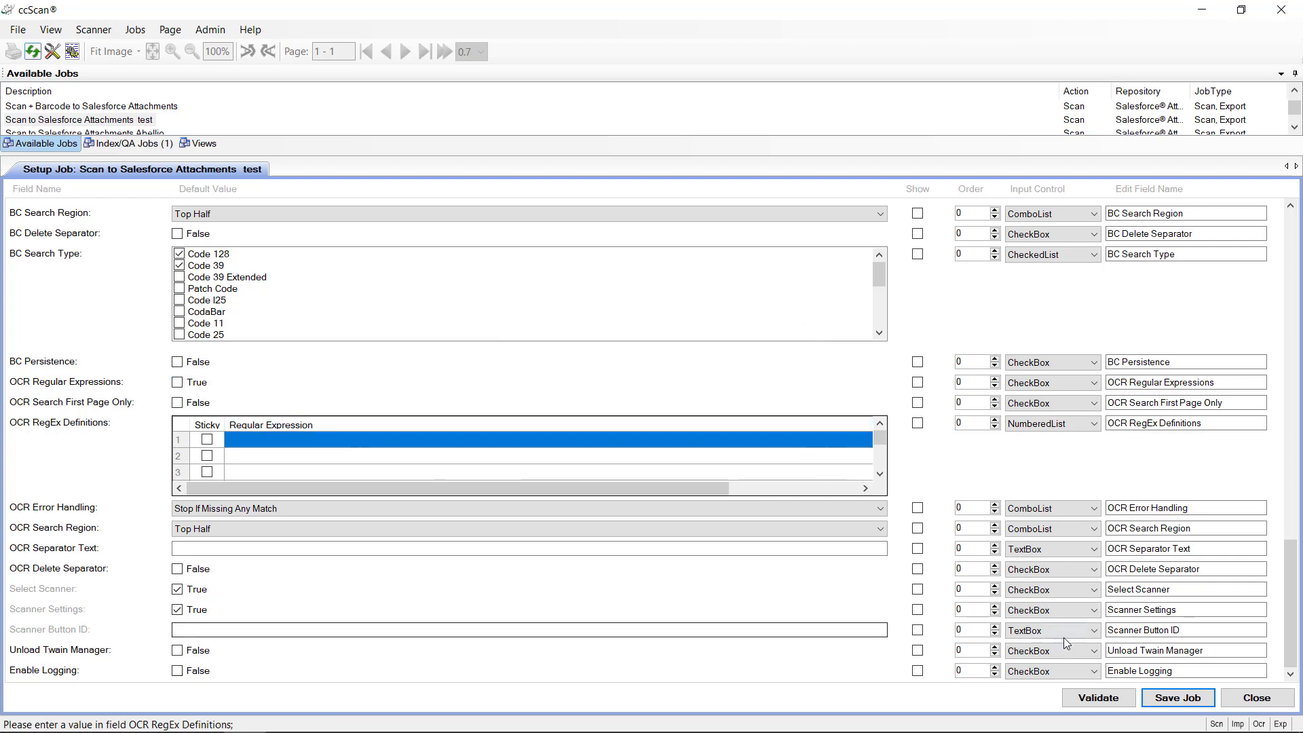
pyautogui.click(1174, 698)
pyautogui.click(1275, 699)
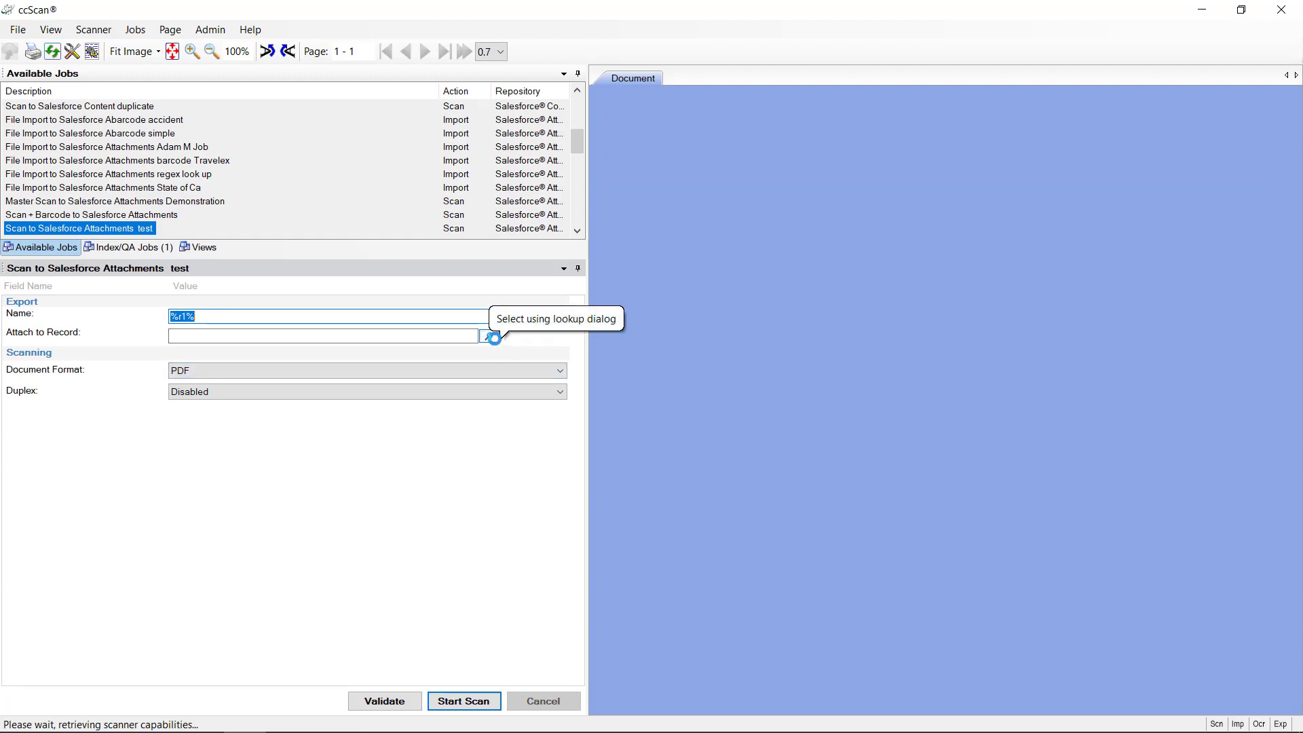
# Step: Look up '*' and attach Burlington Textiles Corp of America, then set the document Name to test
pyautogui.click(213, 317)
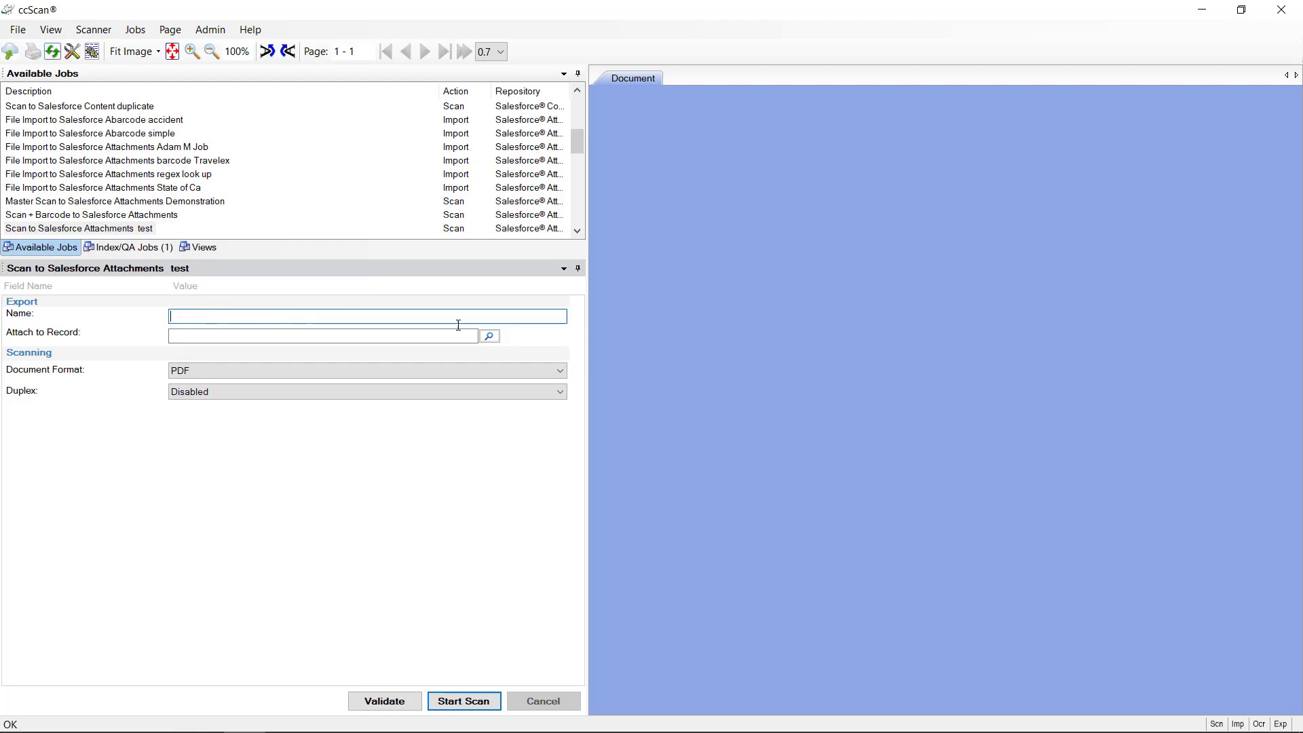
pyautogui.click(488, 336)
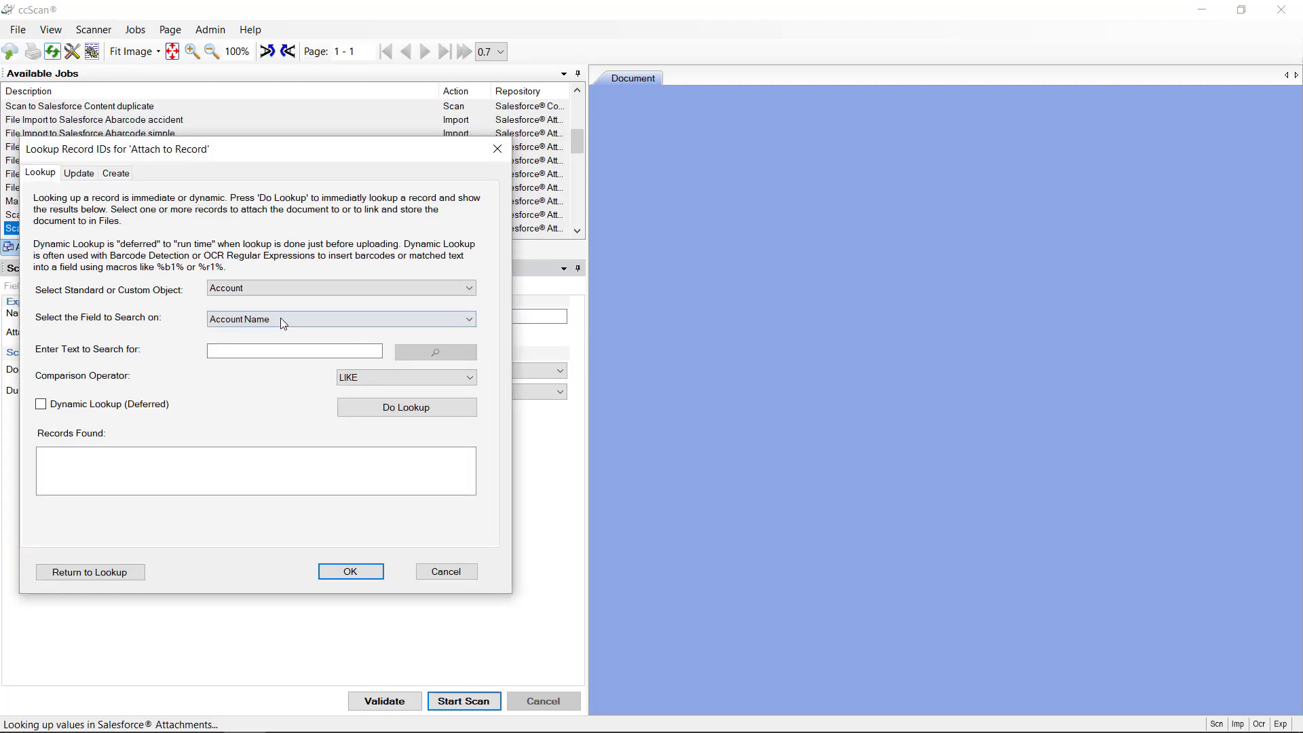
pyautogui.click(305, 350)
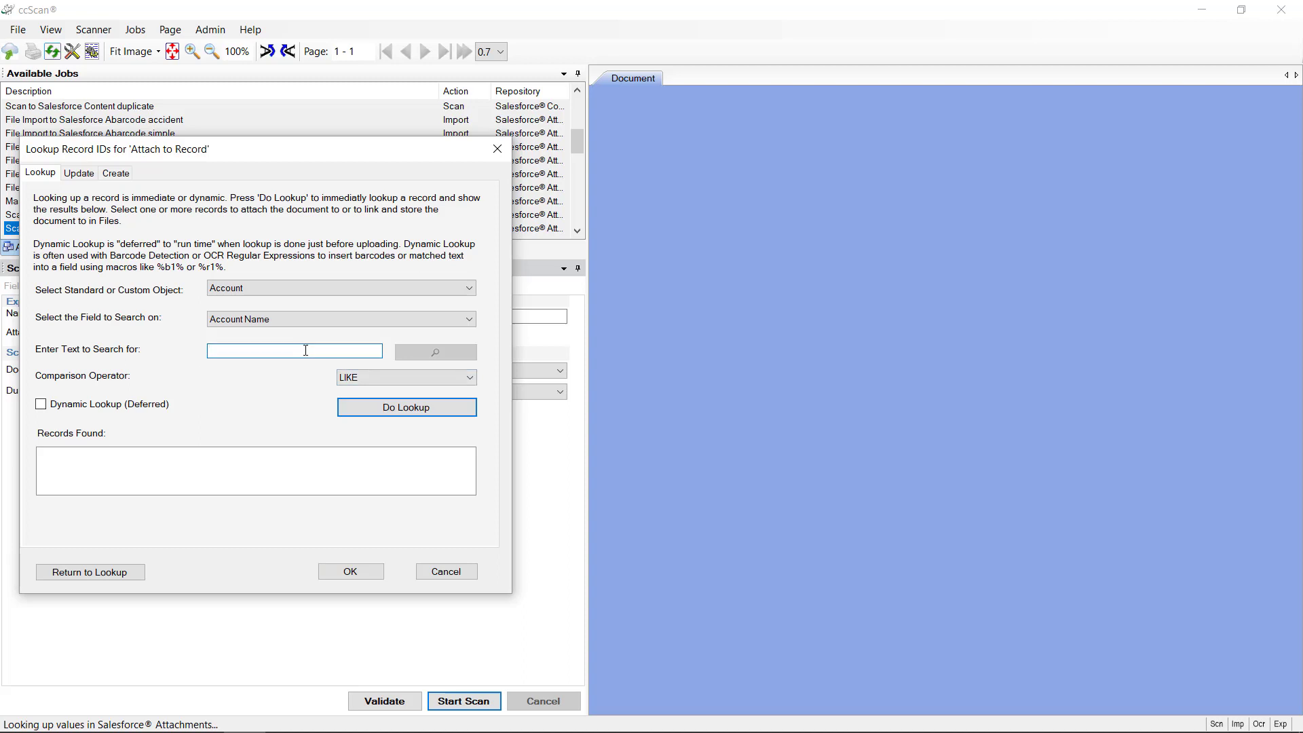
pyautogui.click(411, 409)
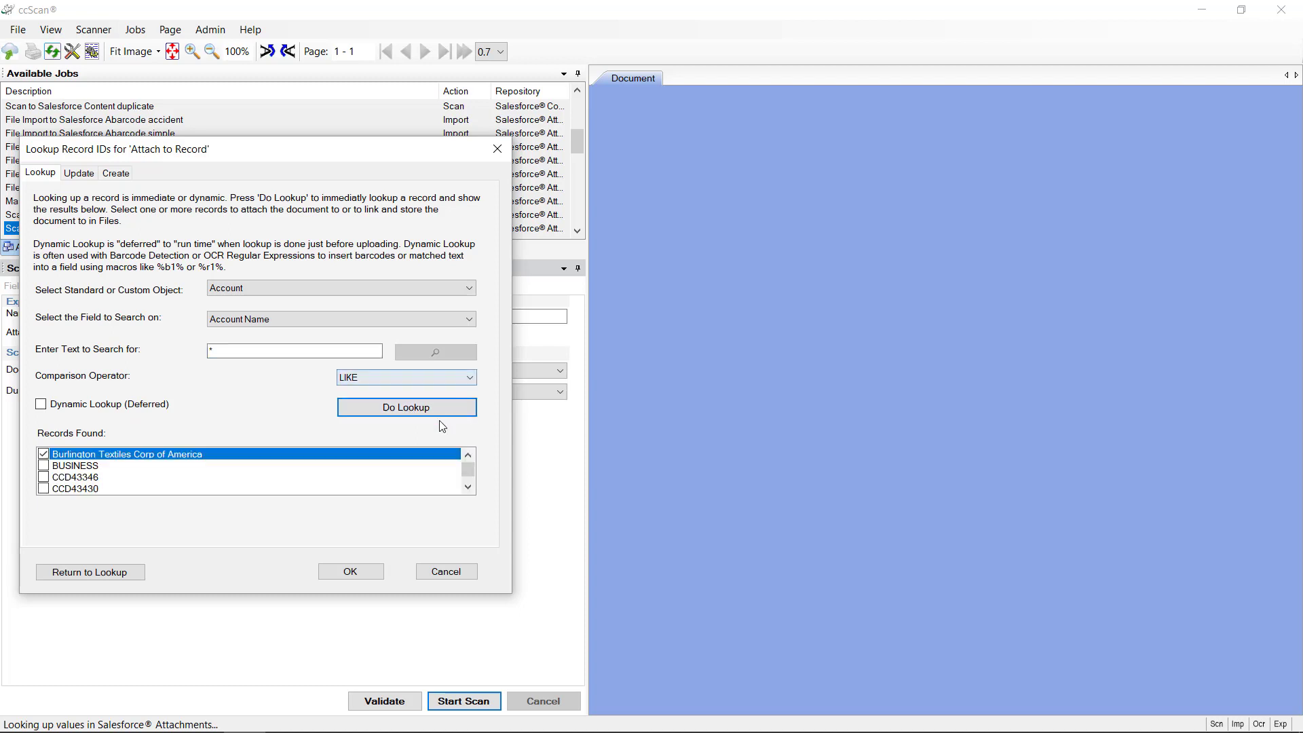
pyautogui.click(468, 487)
pyautogui.click(468, 487)
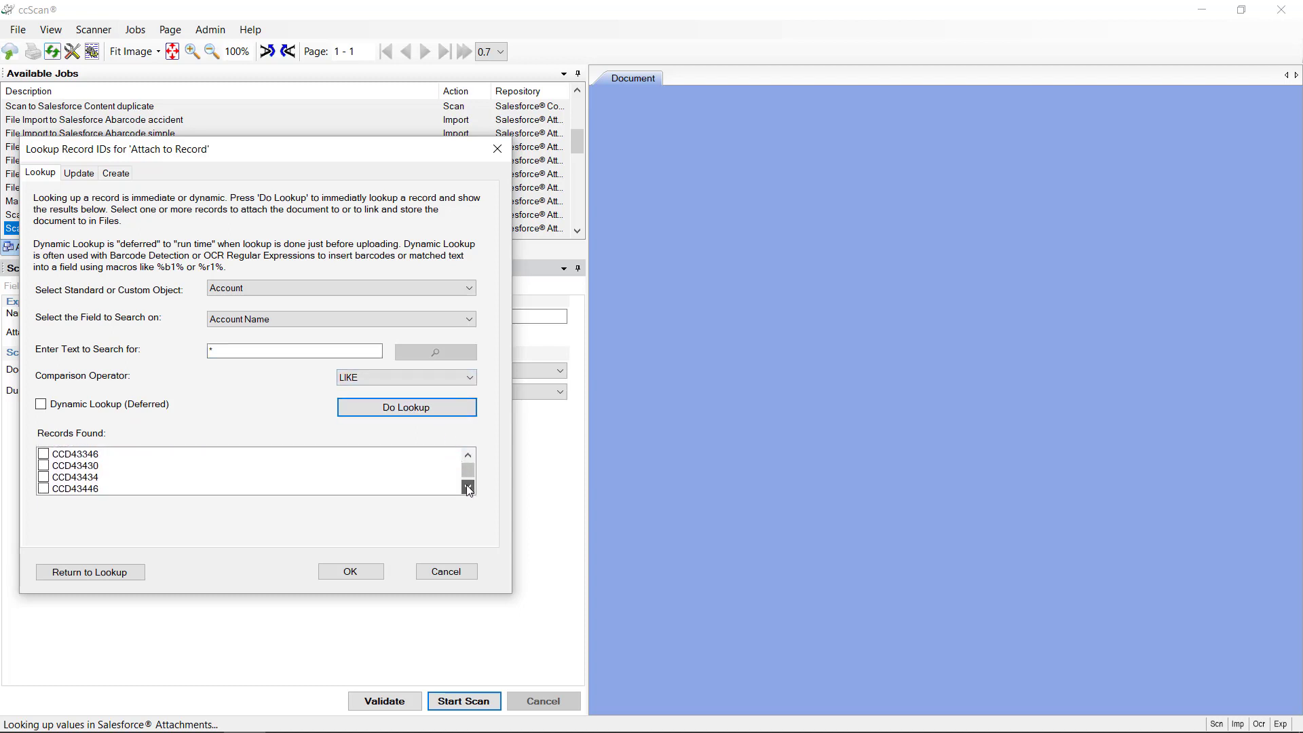
pyautogui.click(468, 487)
pyautogui.moveTo(468, 475); pyautogui.dragTo(471, 484)
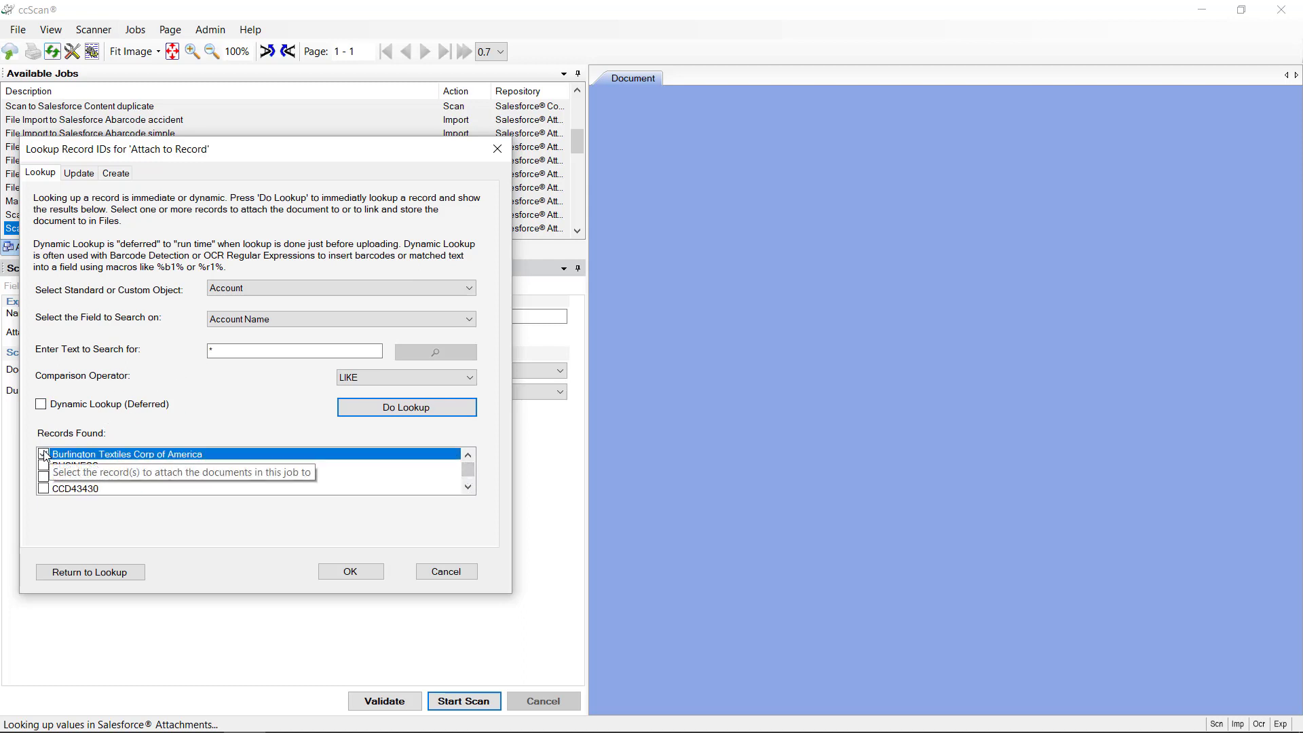
pyautogui.click(360, 573)
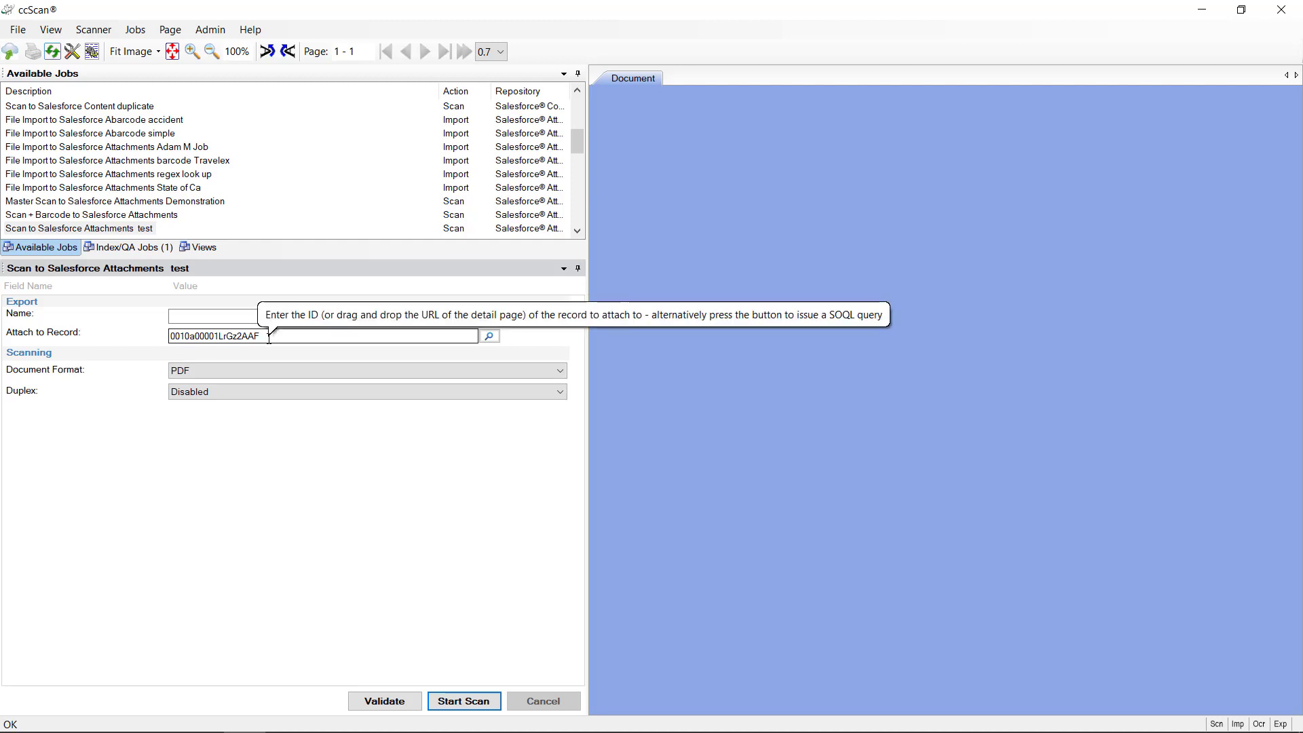
pyautogui.click(258, 315)
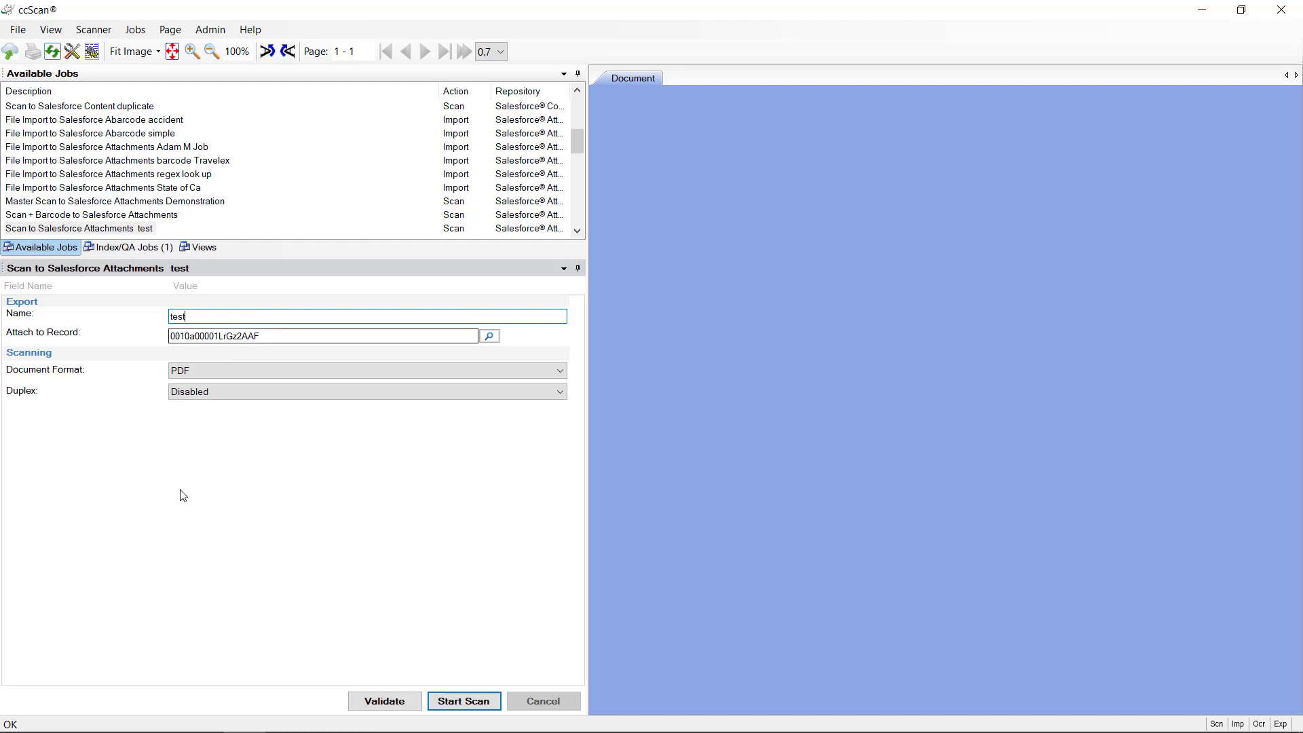
# Step: Start the scan to upload the page as an attachment on the Burlington Textiles record
pyautogui.click(488, 703)
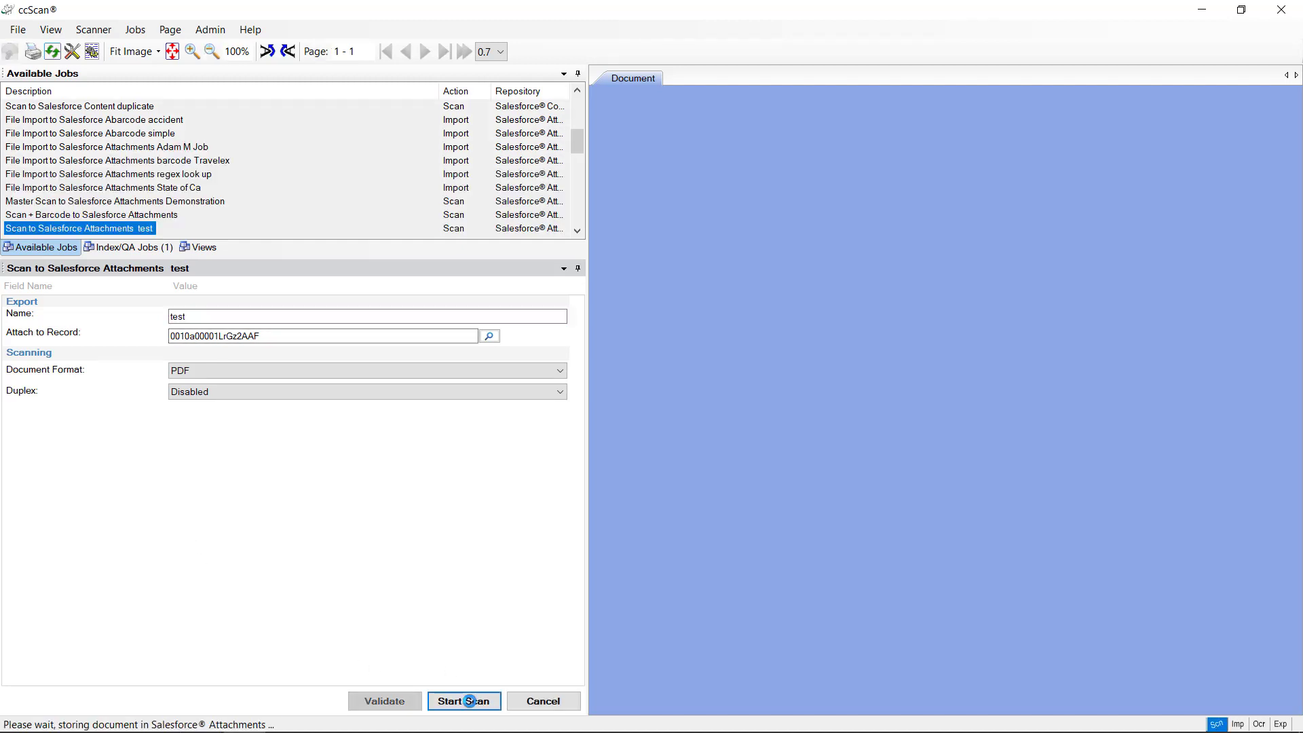